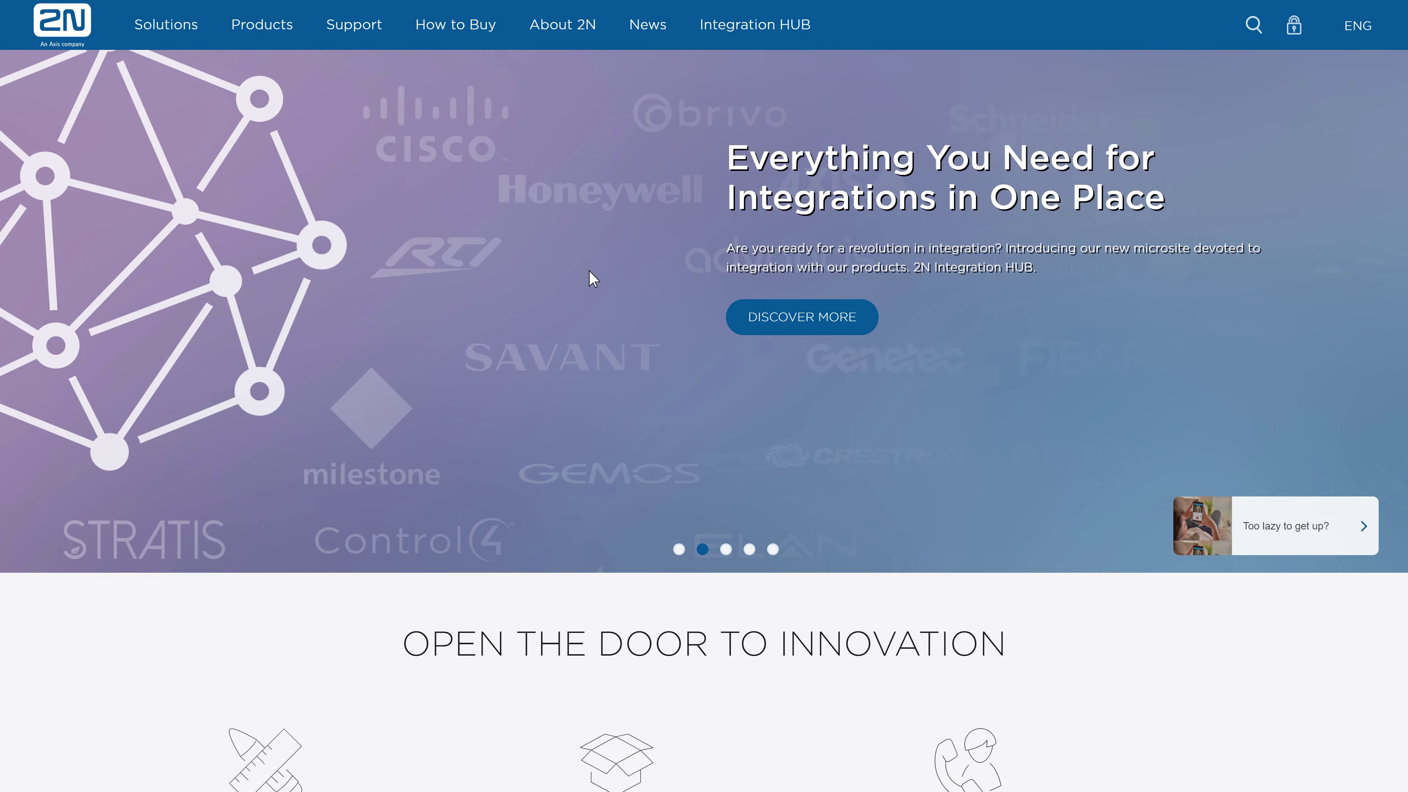
# Go through the 2N website's Support menu to the Project Designer page
pyautogui.click(360, 42)
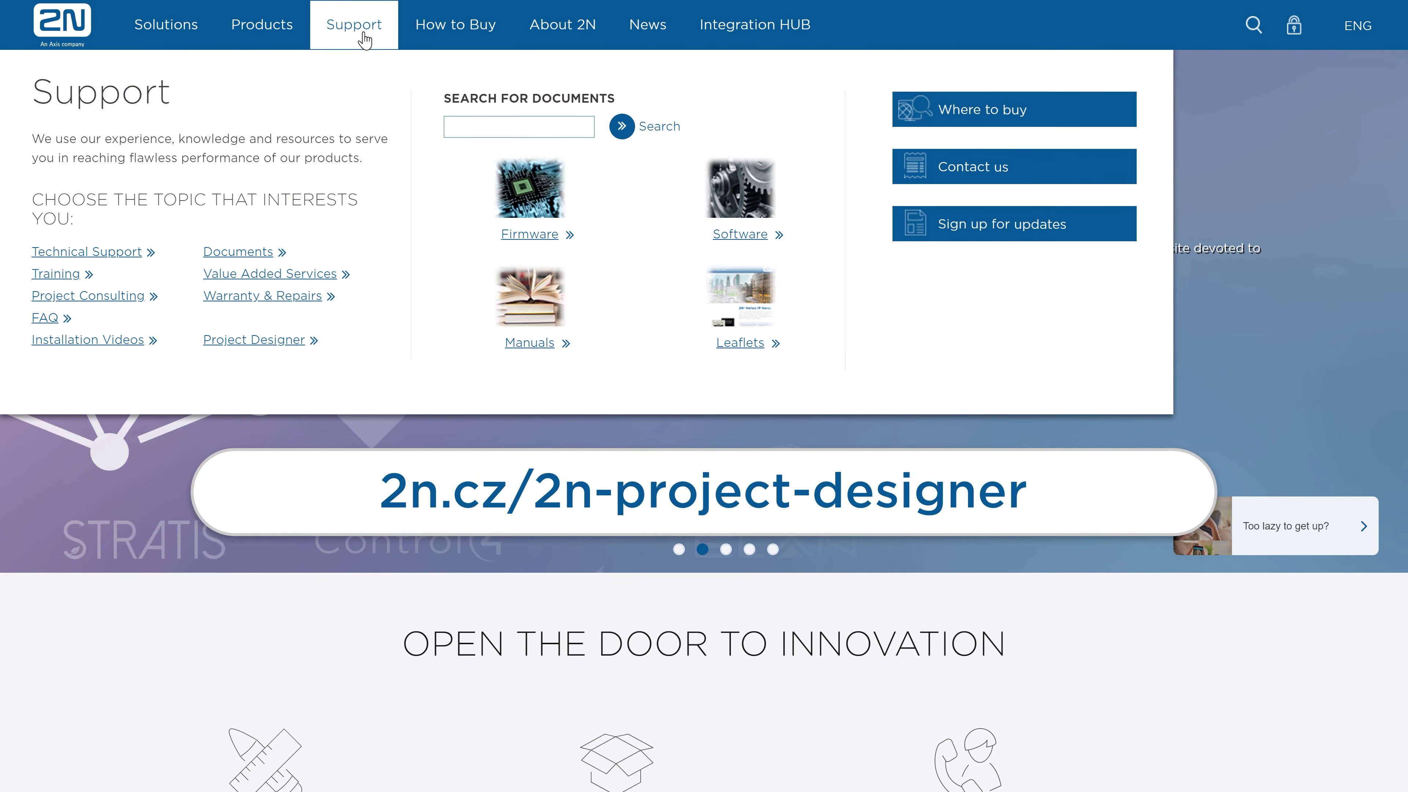
pyautogui.click(290, 342)
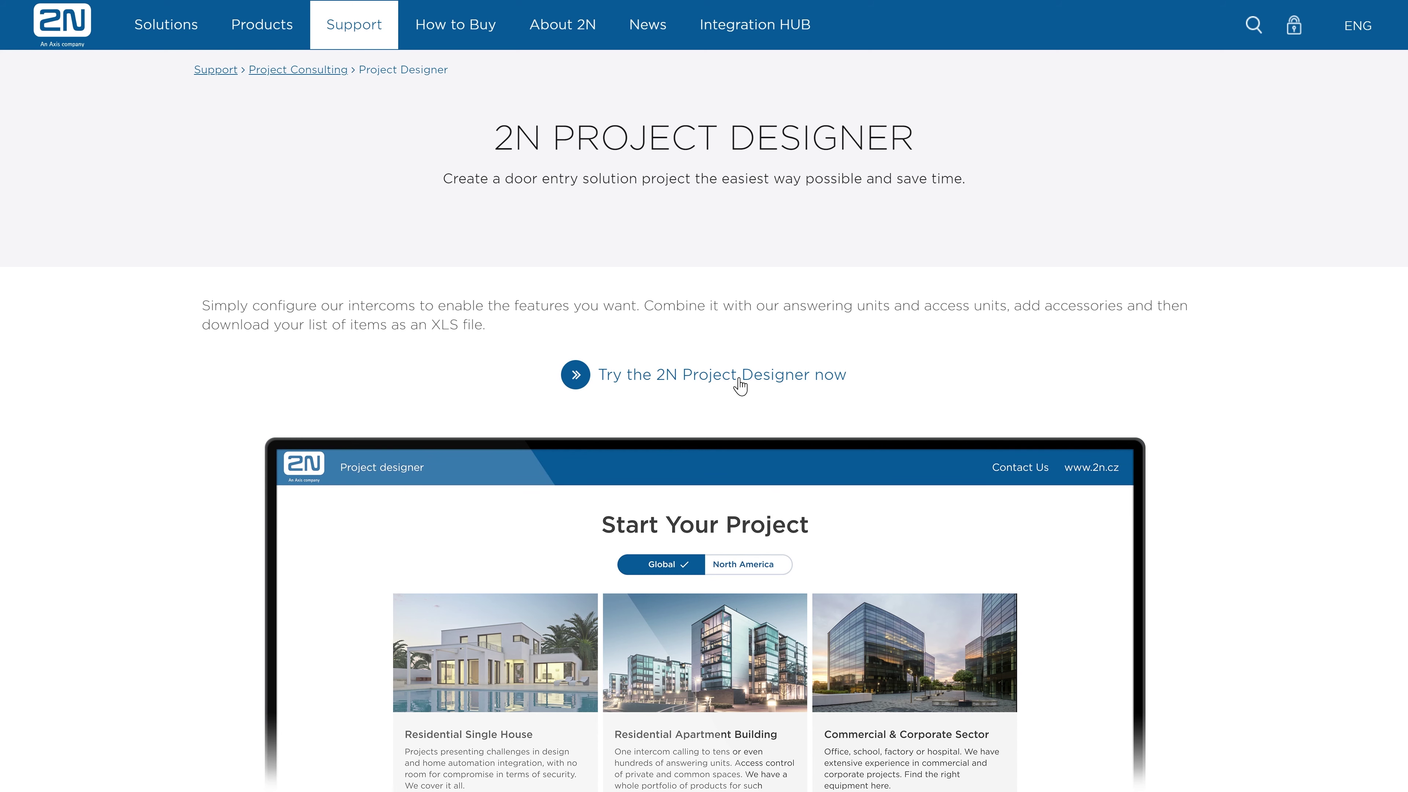
# Launch the 2N Project Designer app and browse the Start Your Project and Top Products sections
pyautogui.click(741, 383)
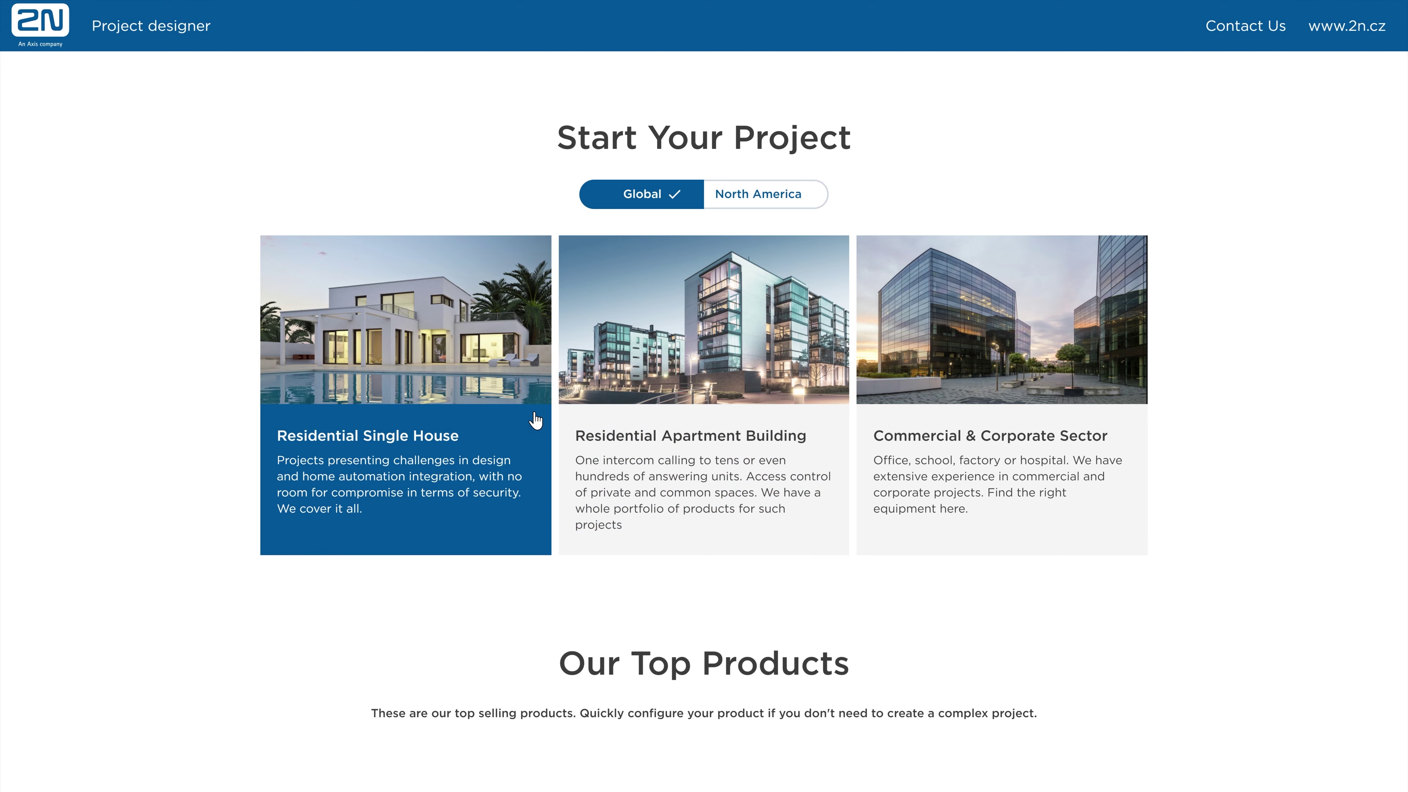
pyautogui.scroll(-5, 1169, 403)
pyautogui.scroll(-3, 1173, 405)
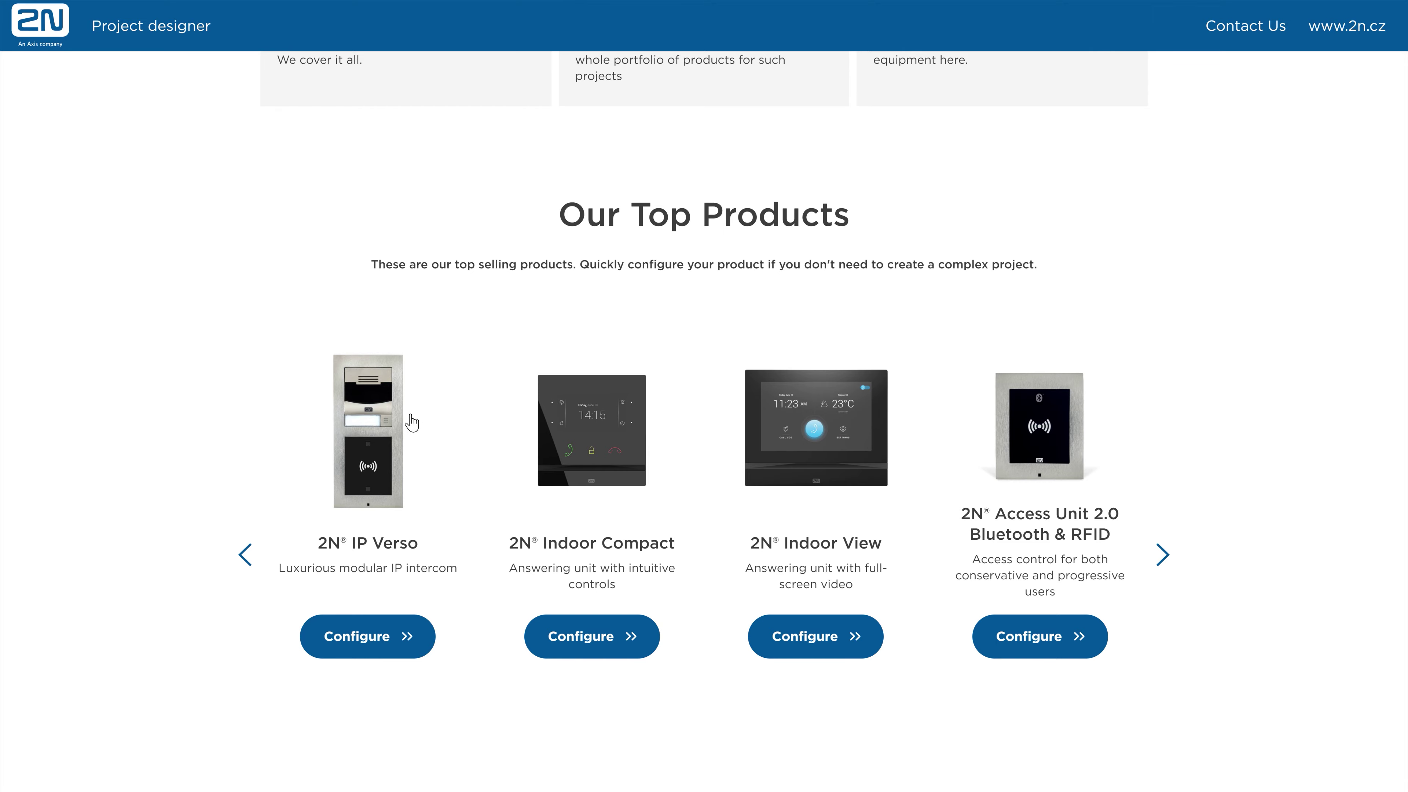
pyautogui.scroll(6, 931, 491)
pyautogui.scroll(2, 932, 491)
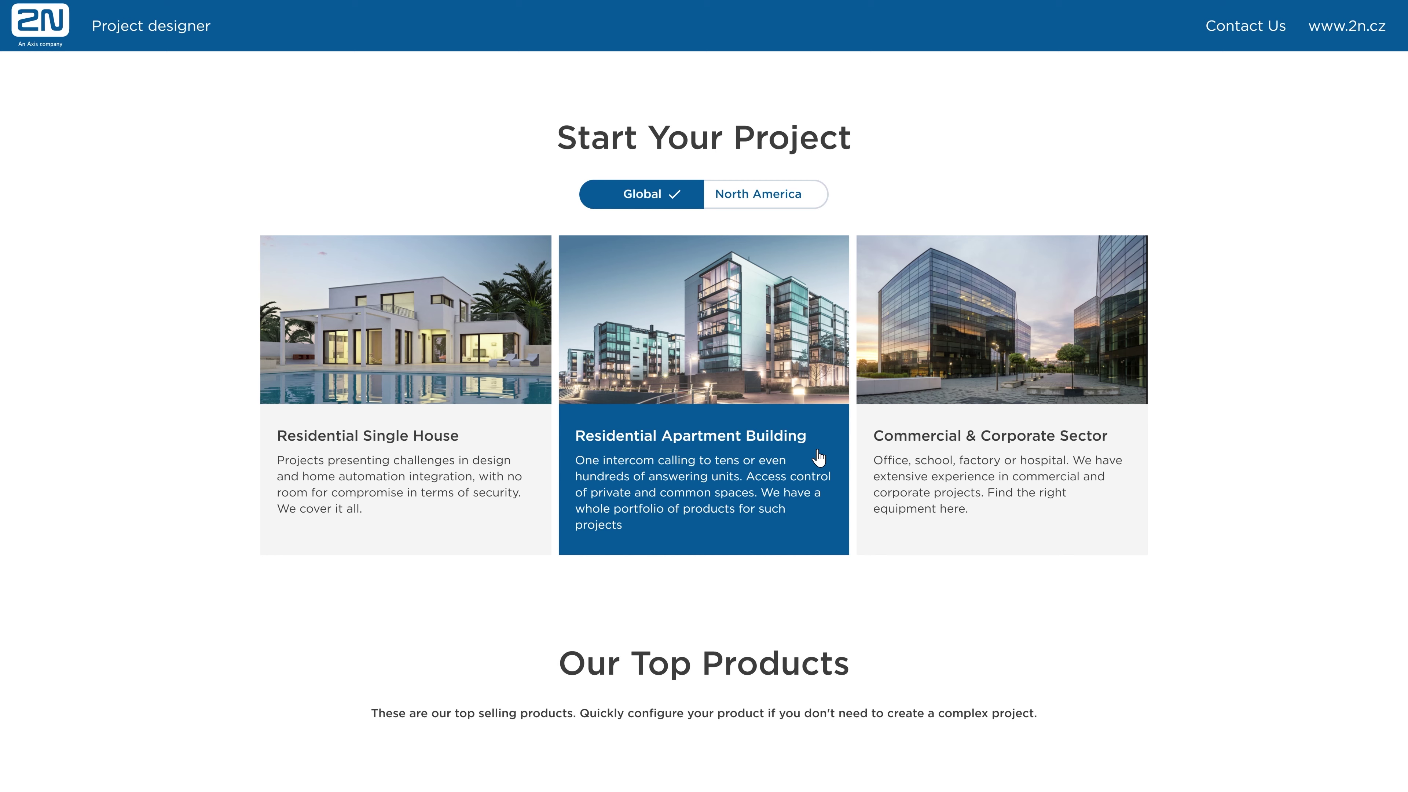
# Start a Residential Apartment Building project and begin configuring the 2N IP Verso intercom
pyautogui.click(819, 458)
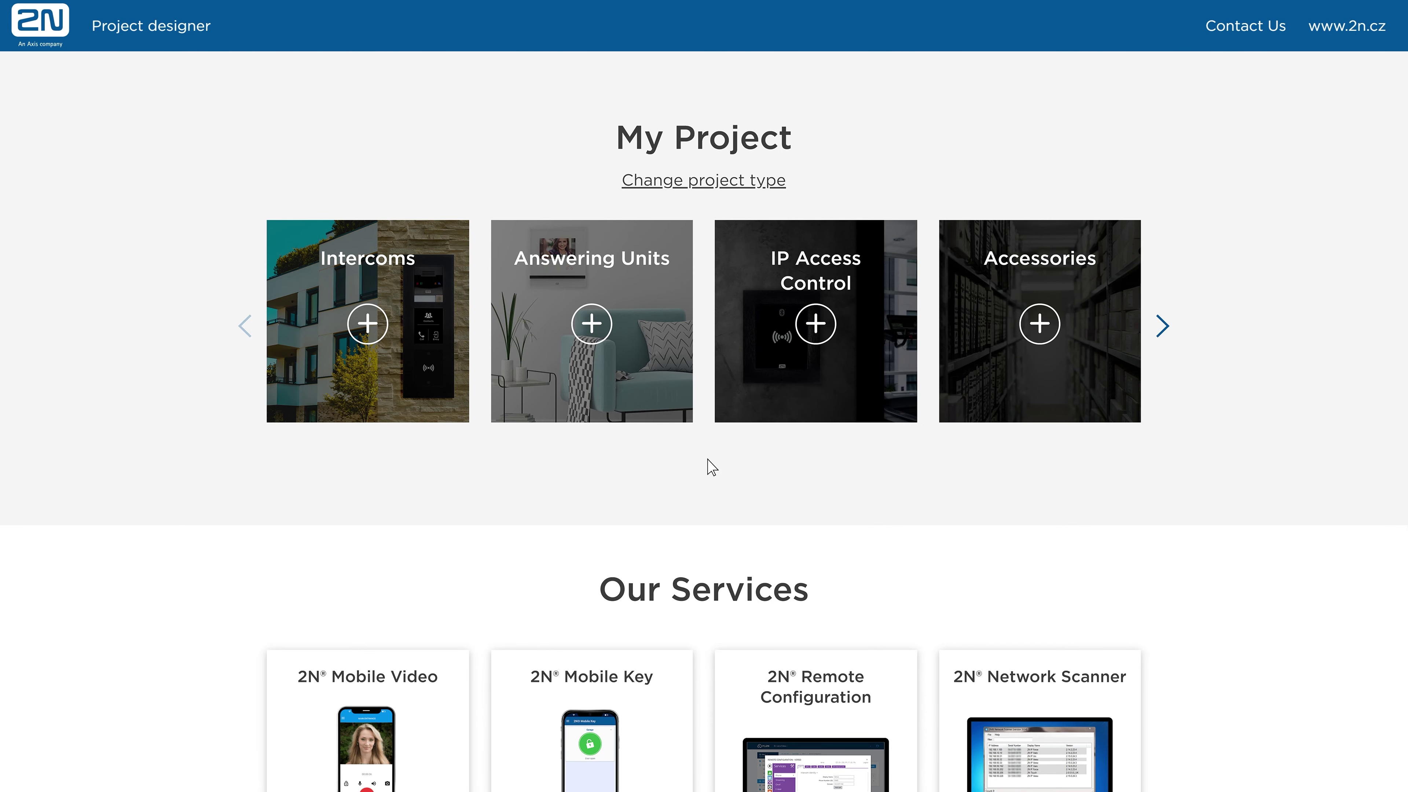
pyautogui.click(404, 390)
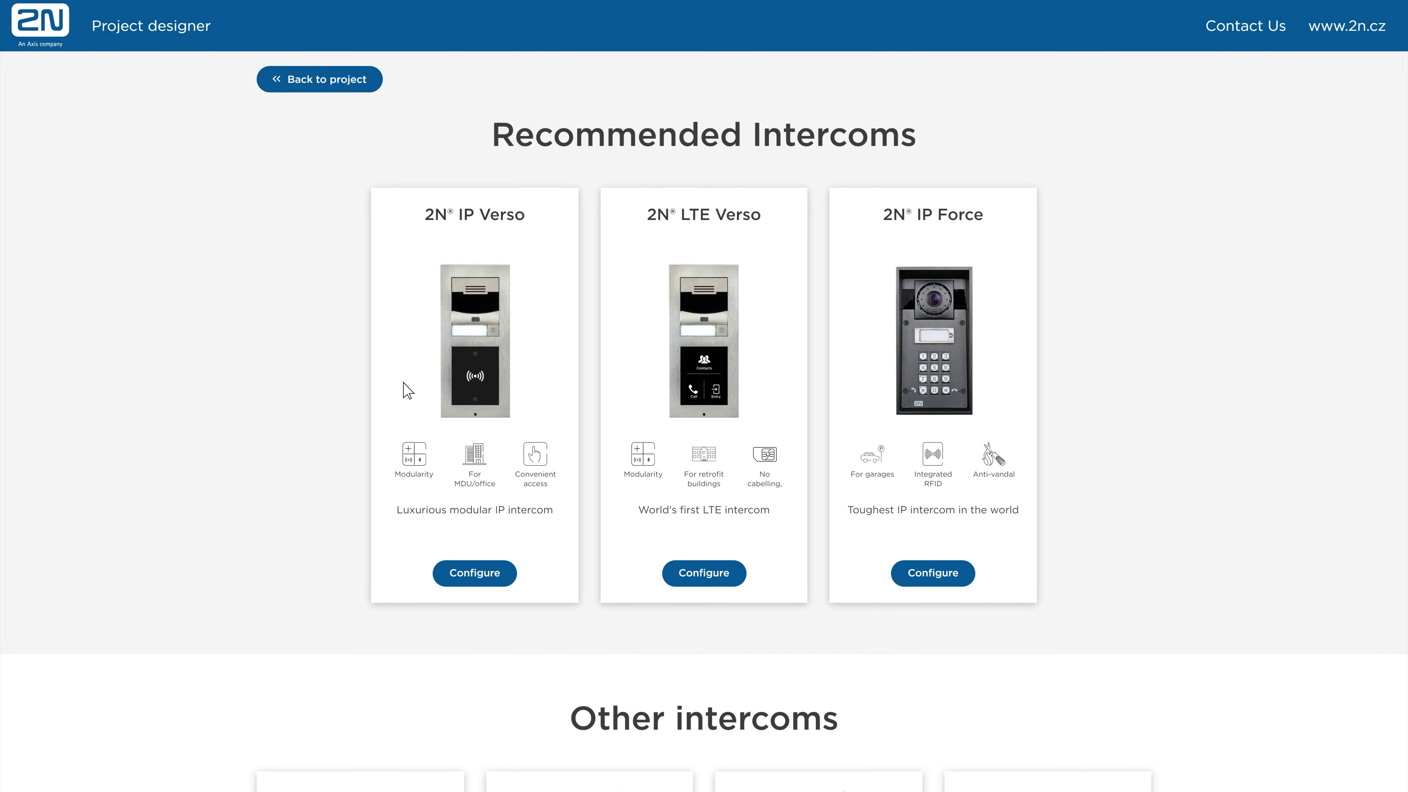
pyautogui.scroll(-10, 408, 390)
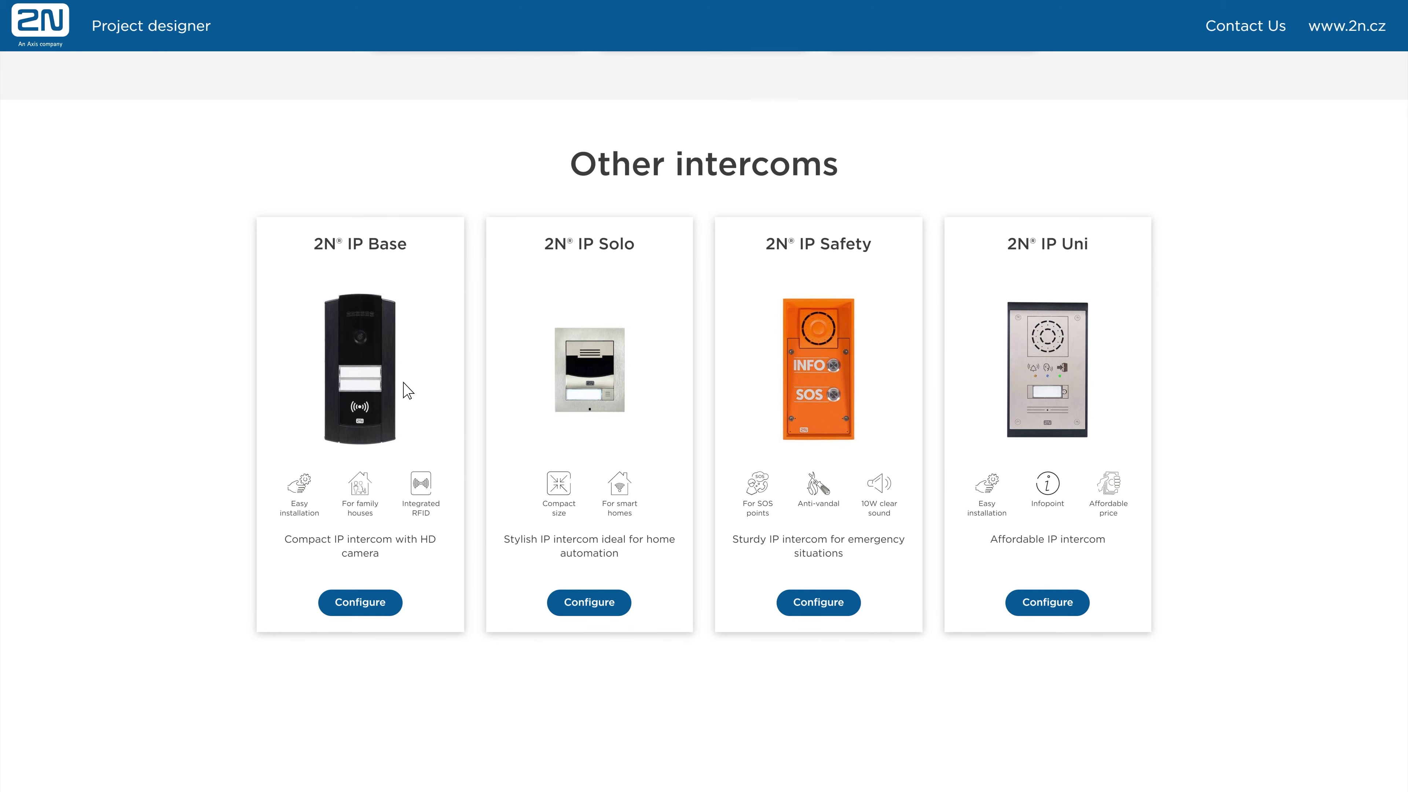
pyautogui.scroll(10, 421, 432)
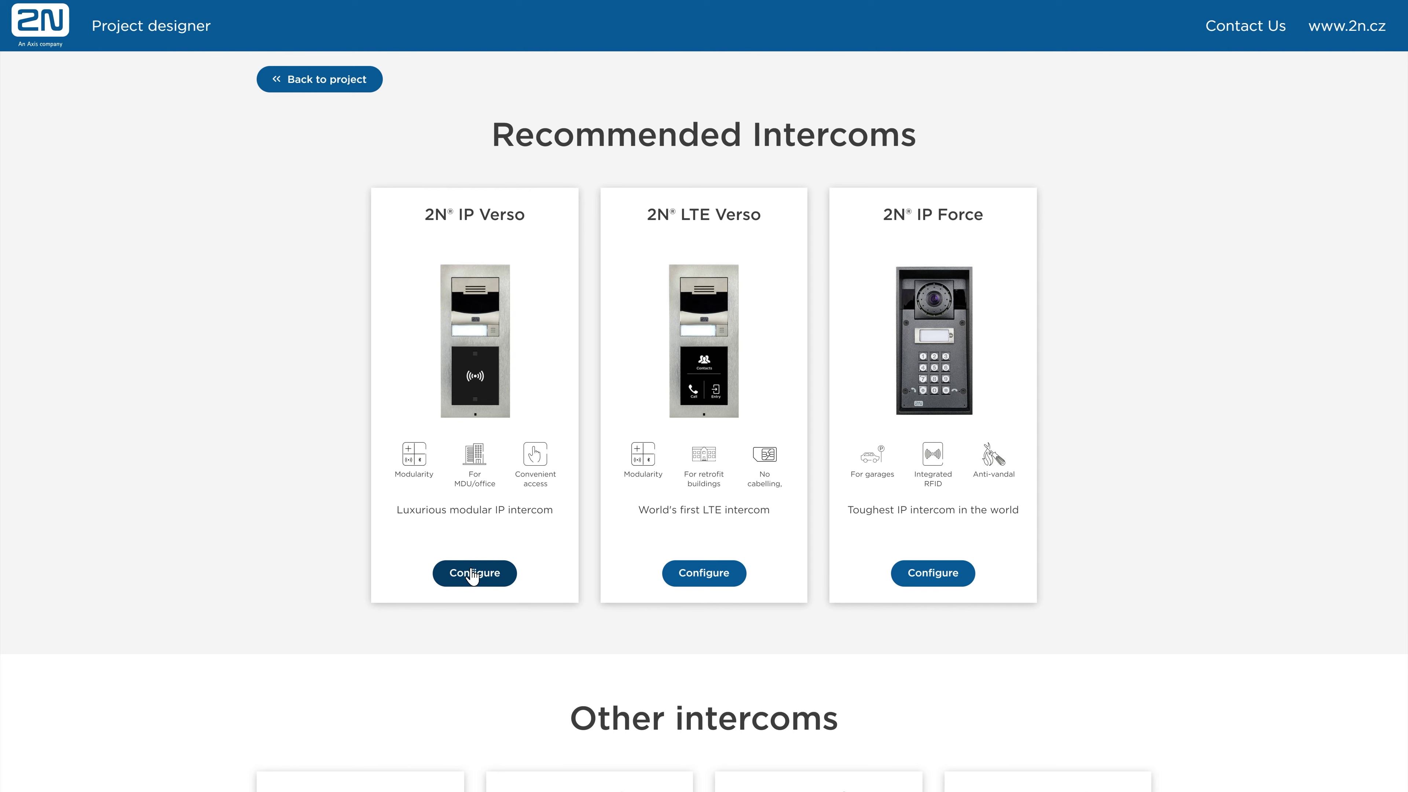
pyautogui.click(472, 574)
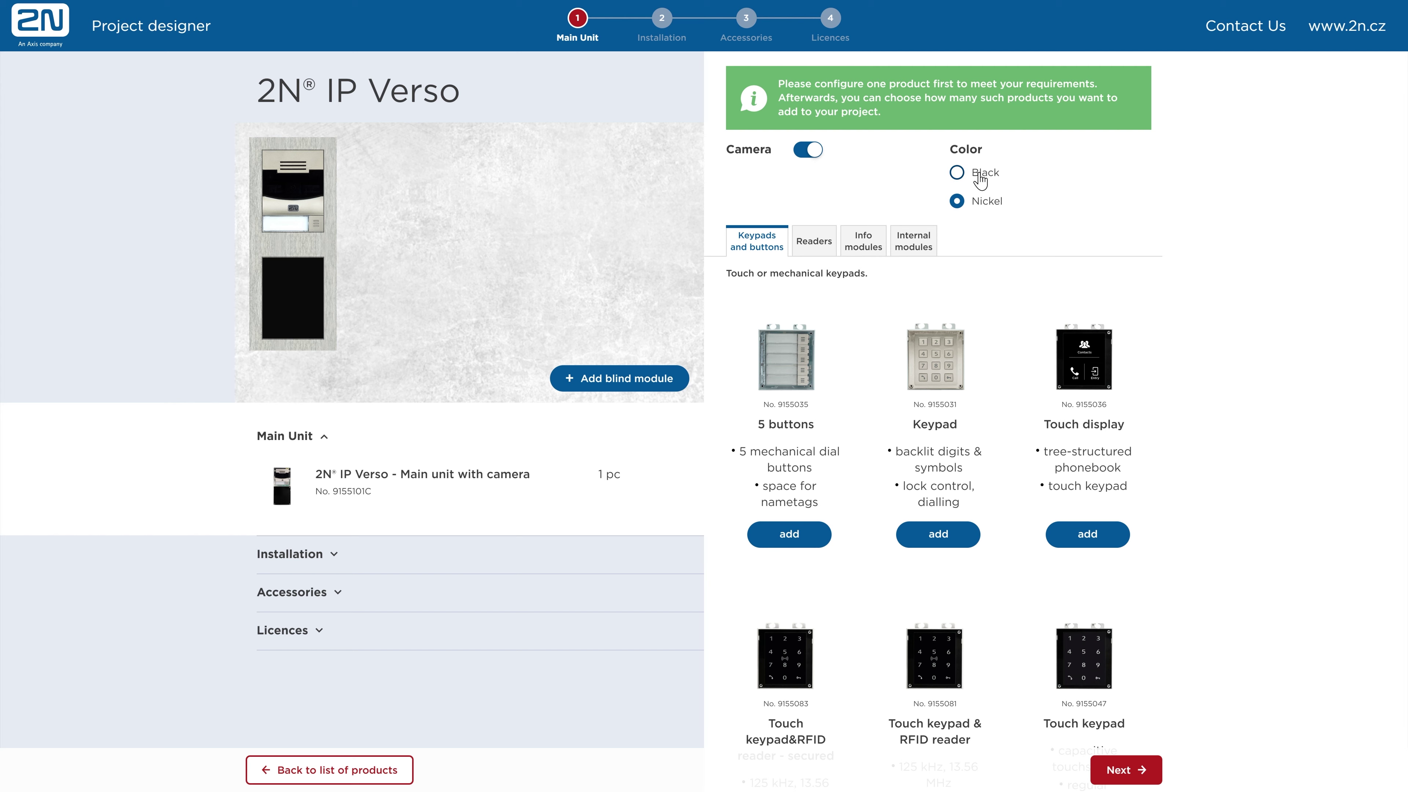
# Make the IP Verso black and add Touch display, Bluetooth & RFID, and Induction loop modules
pyautogui.click(980, 176)
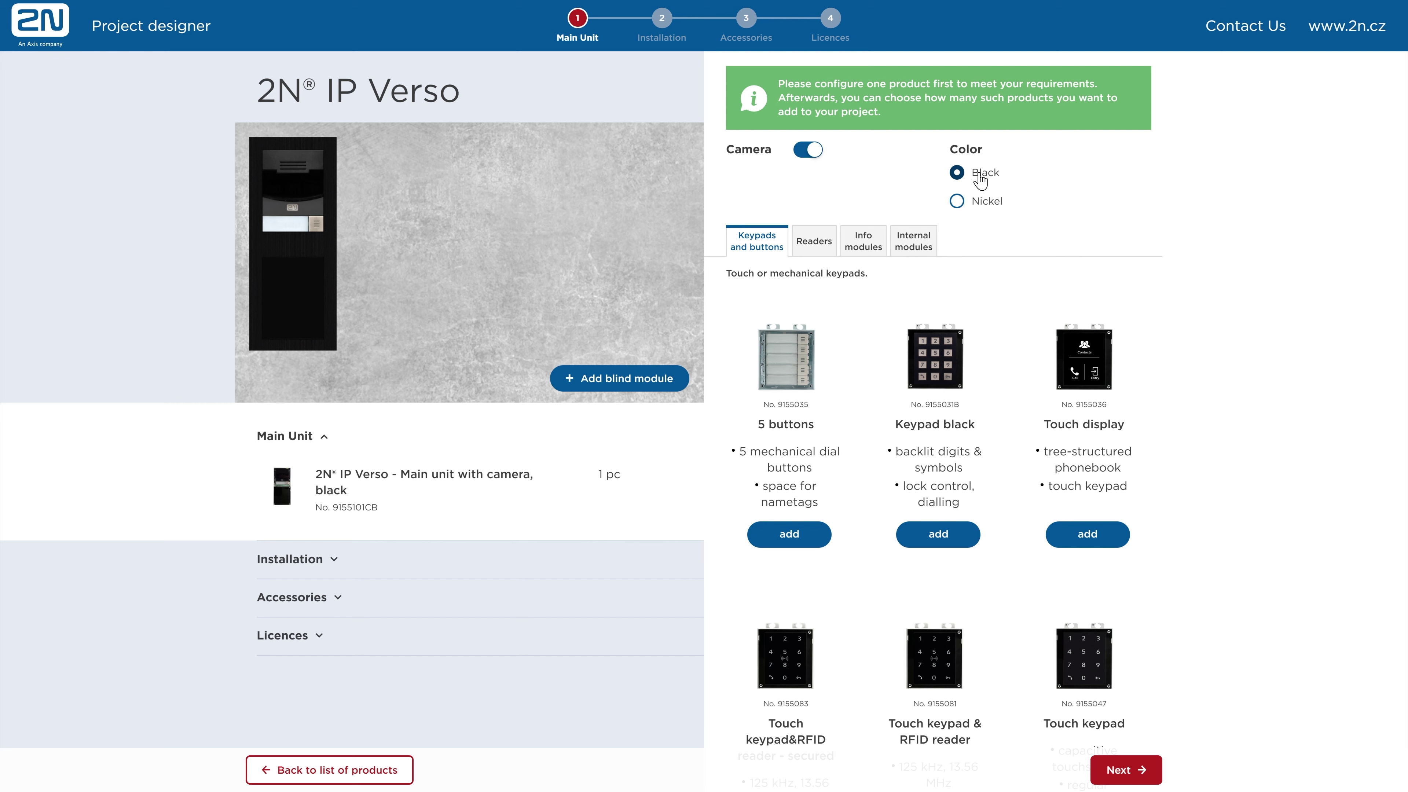
pyautogui.click(1087, 535)
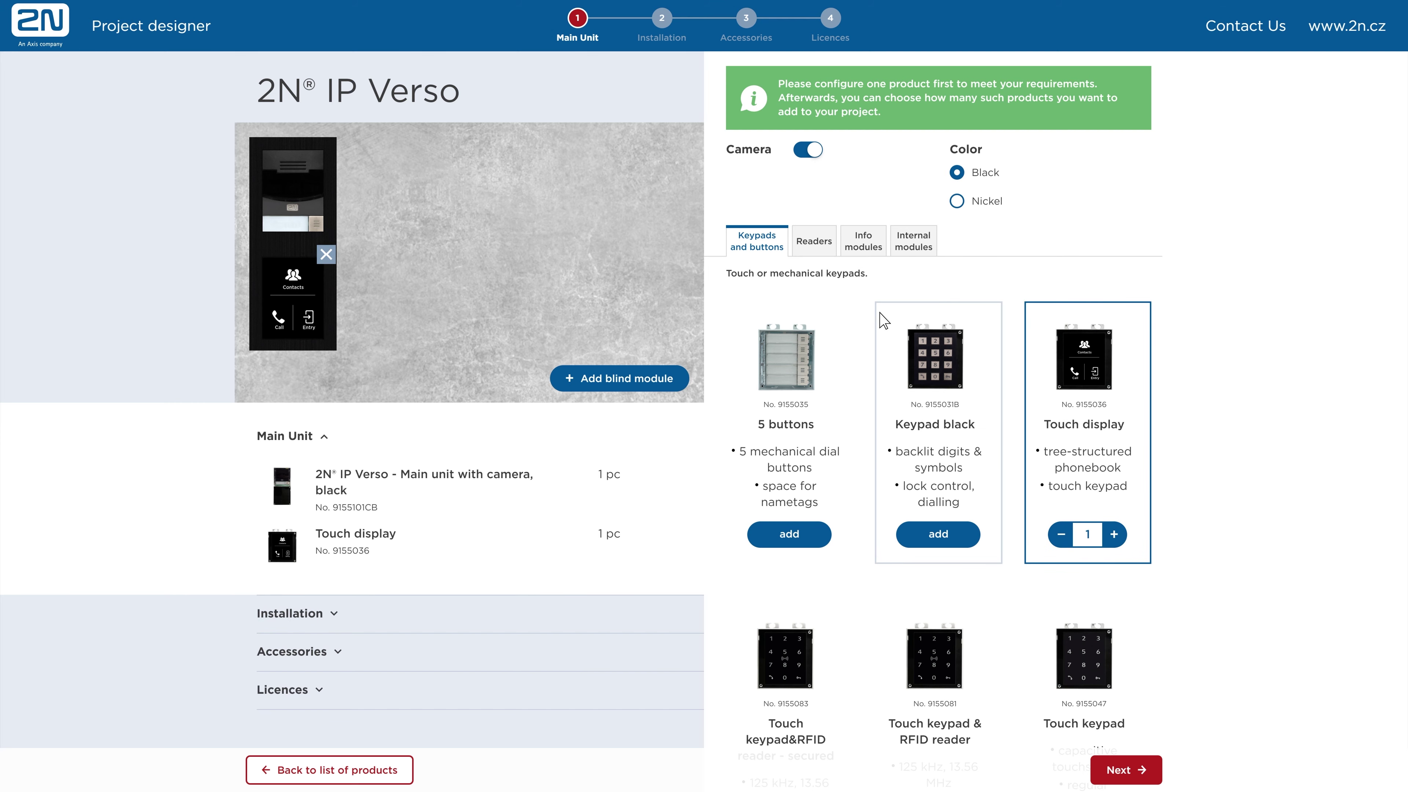
pyautogui.click(813, 244)
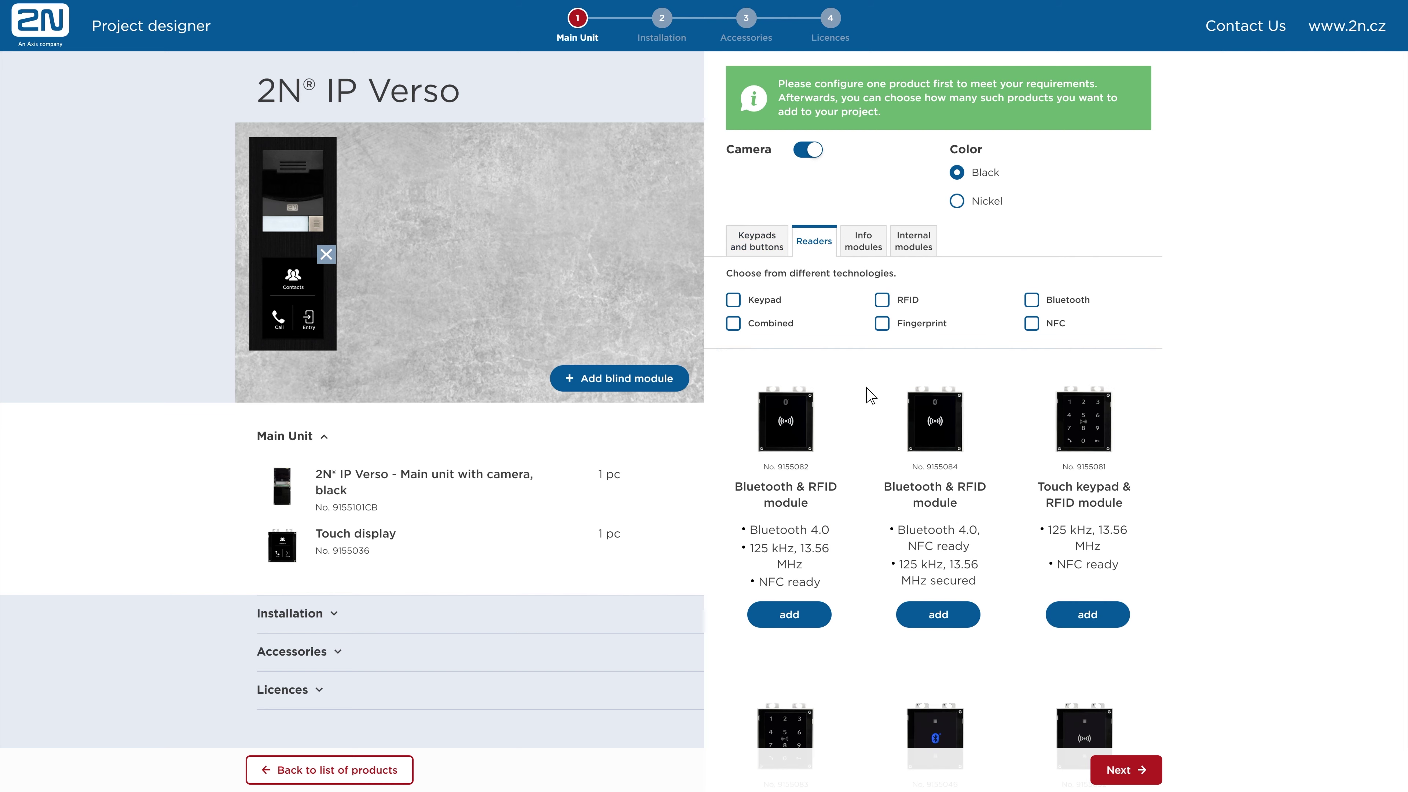
pyautogui.click(950, 617)
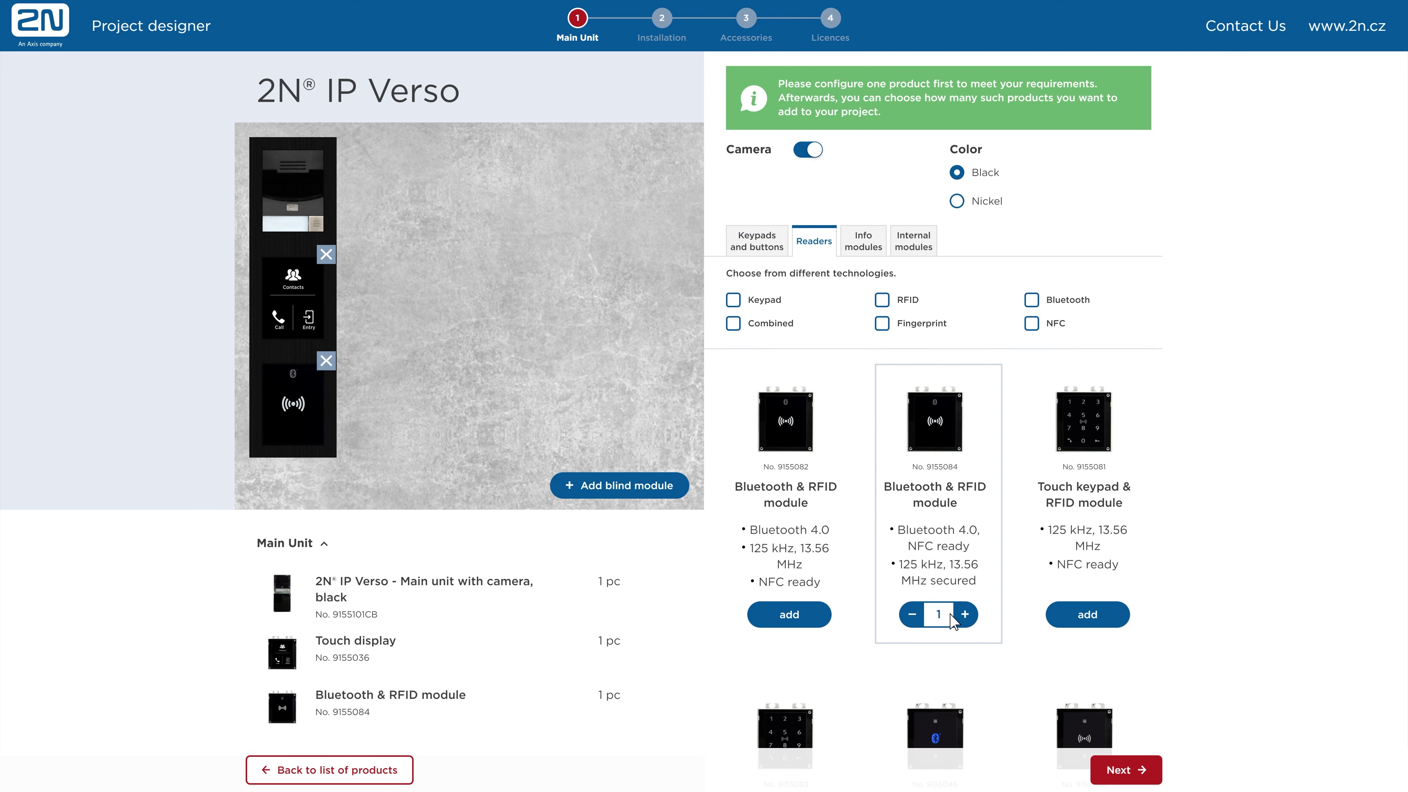
pyautogui.click(863, 245)
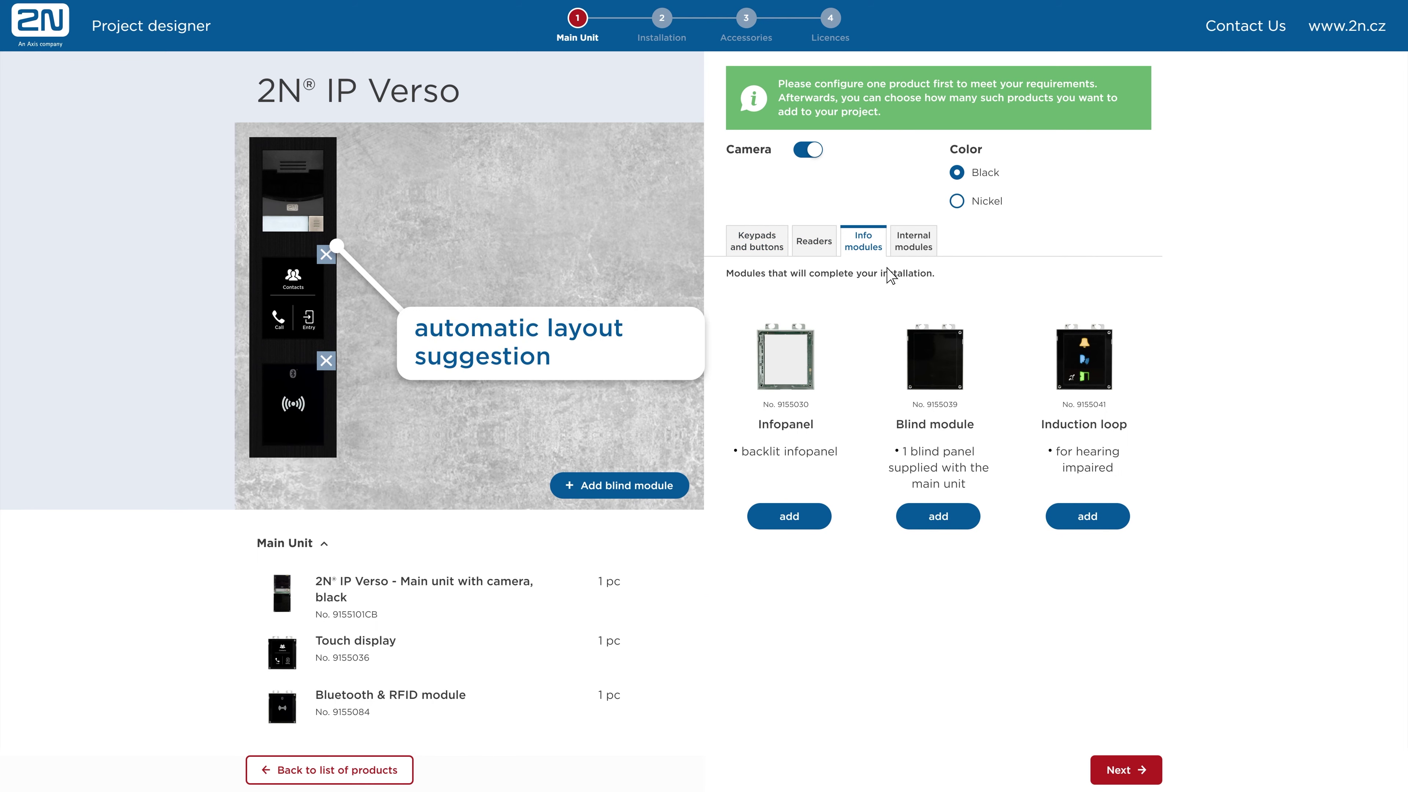
pyautogui.click(1088, 517)
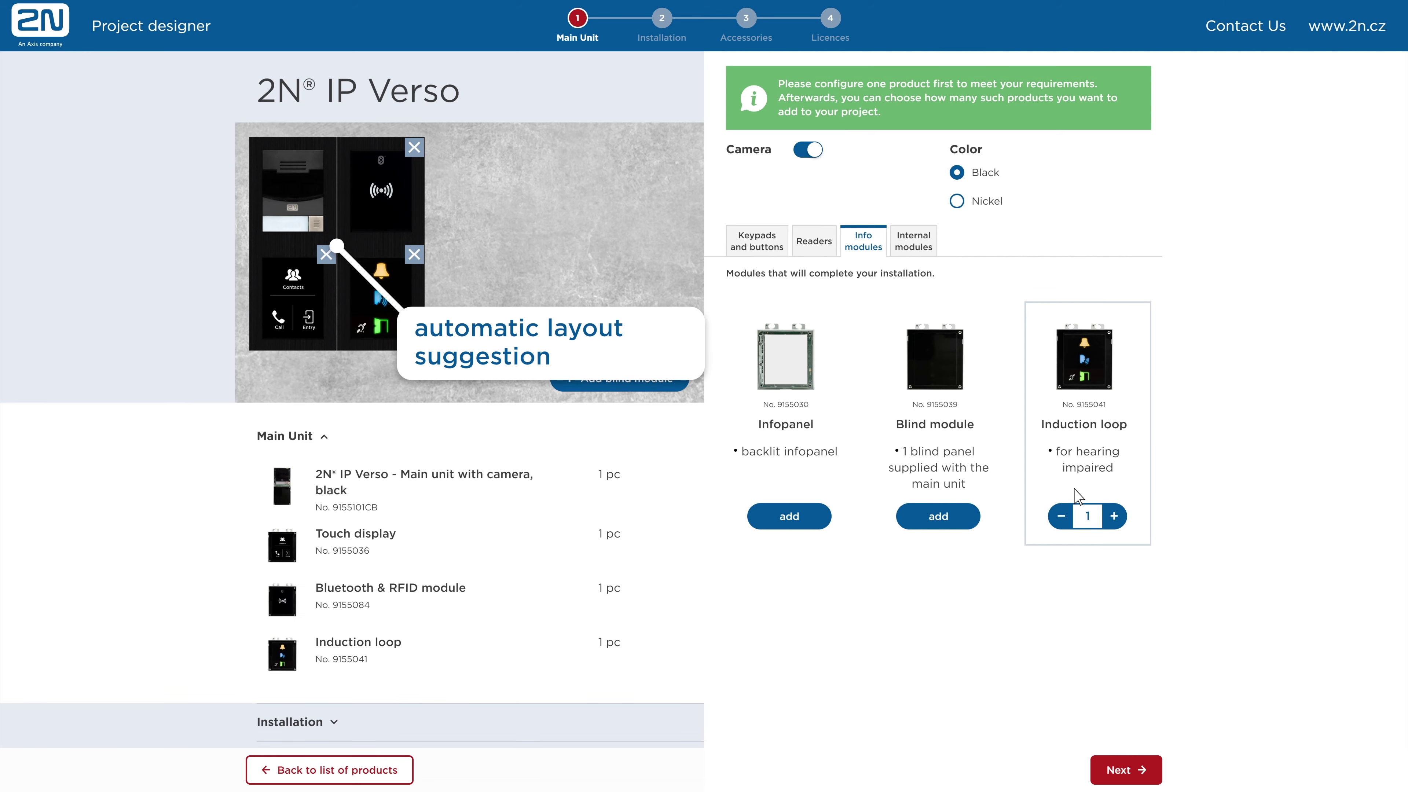
# Add the internal Tamper switch and reposition the Bluetooth & RFID module in the layout
pyautogui.click(914, 244)
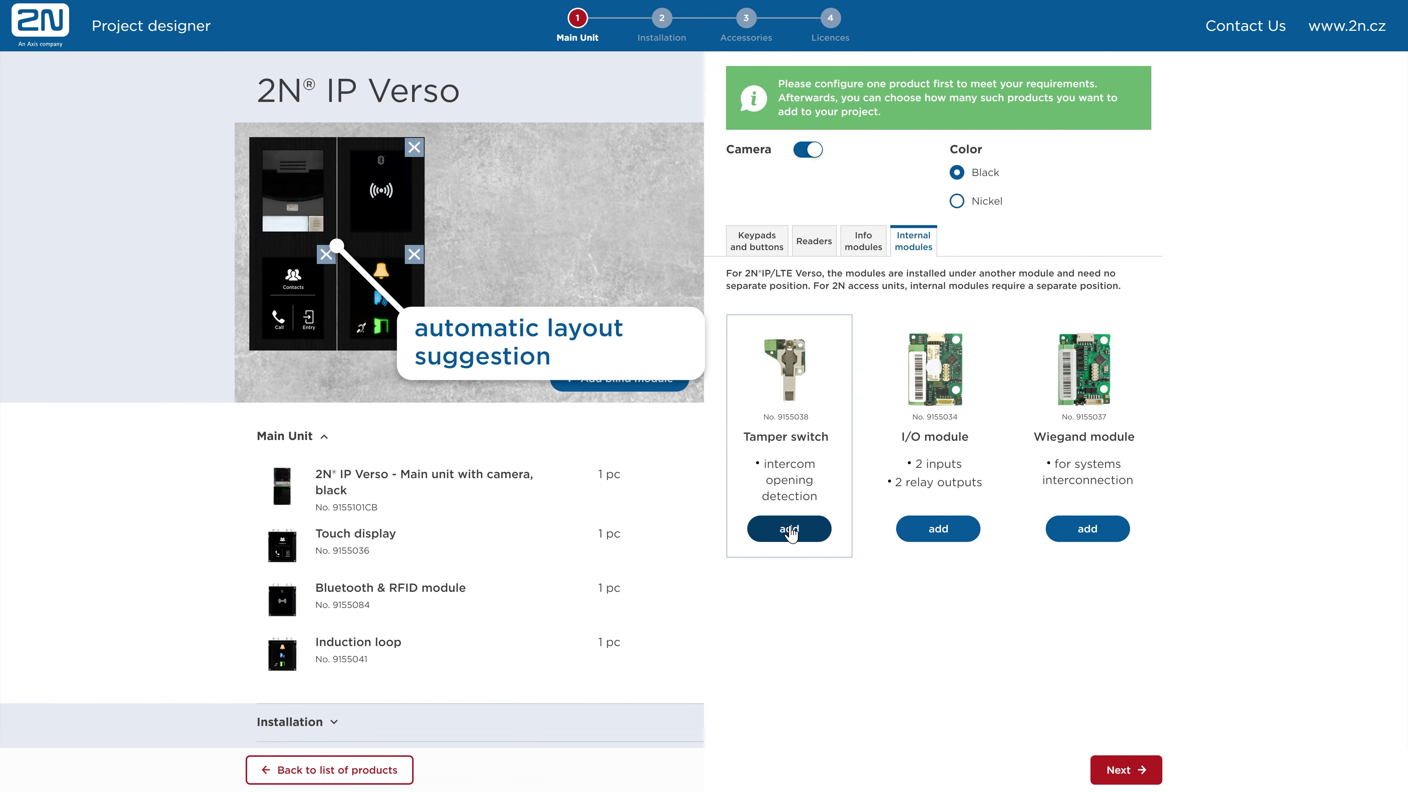
pyautogui.click(790, 528)
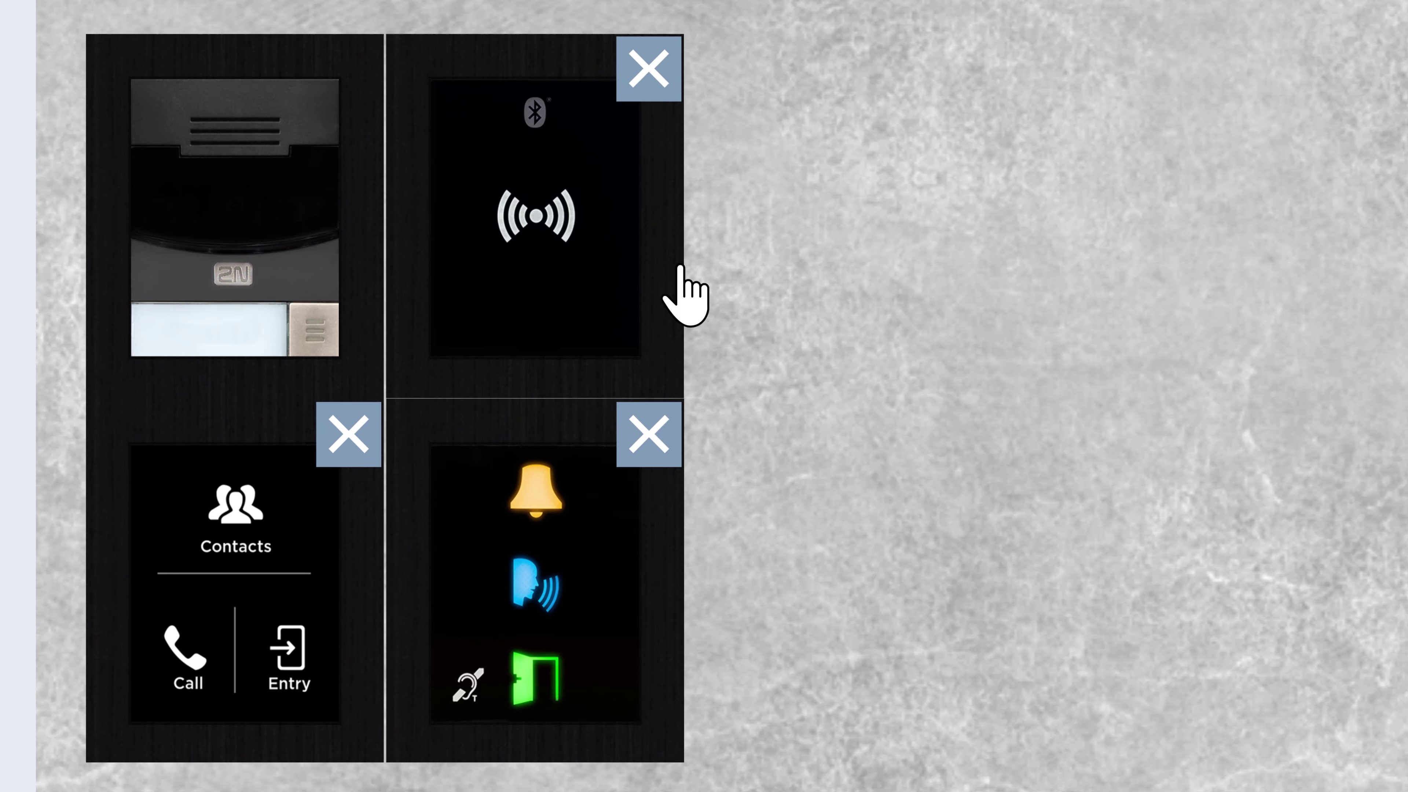
pyautogui.moveTo(420, 207)
pyautogui.mouseDown()
pyautogui.moveTo(440, 197)
pyautogui.moveTo(421, 192)
pyautogui.mouseUp()
pyautogui.moveTo(674, 250); pyautogui.dragTo(665, 253)
pyautogui.scroll(-10, 1267, 730)
pyautogui.scroll(-5, 704, 396)
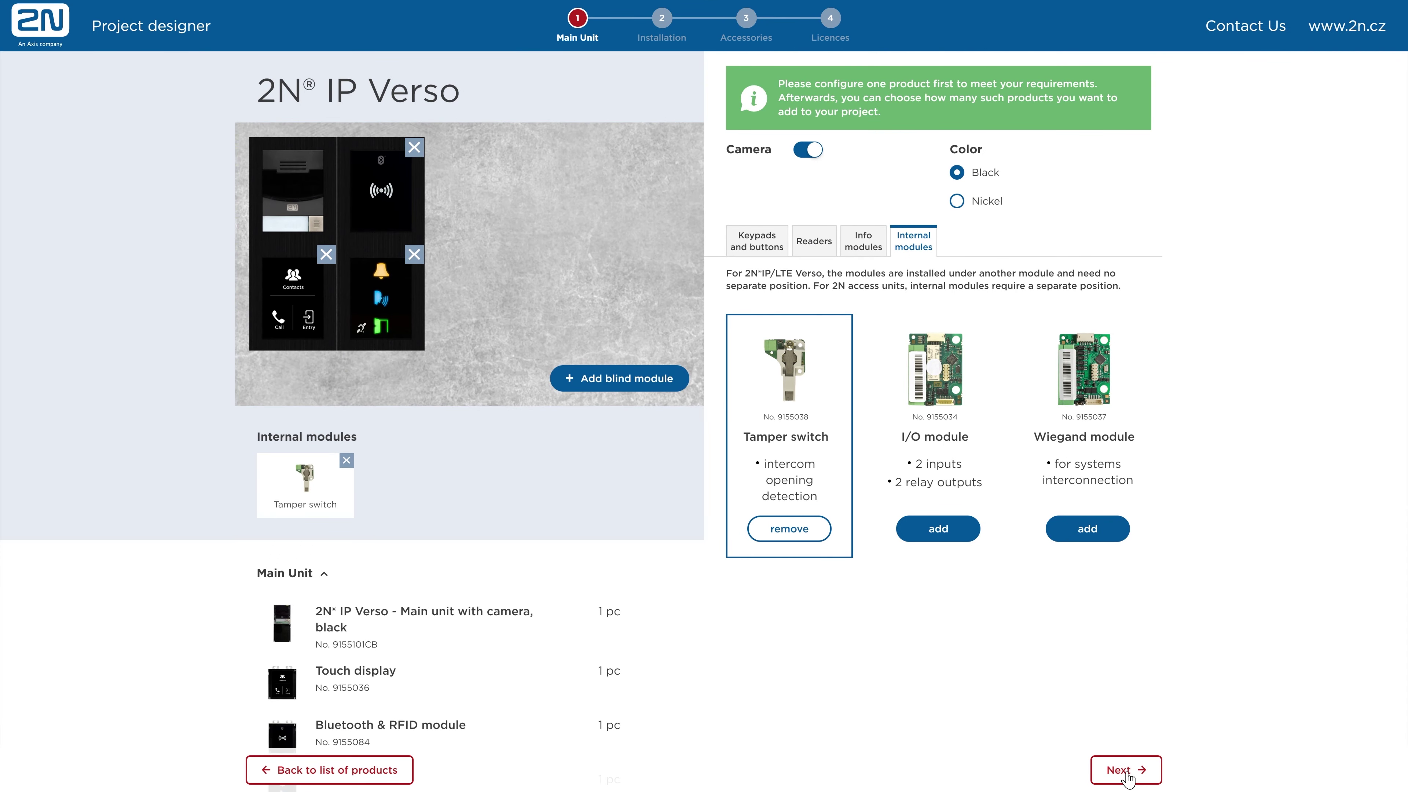
# Set installation to in-wall mounting, using 2 black 2M flush frames and 2 flush boxes
pyautogui.click(1125, 771)
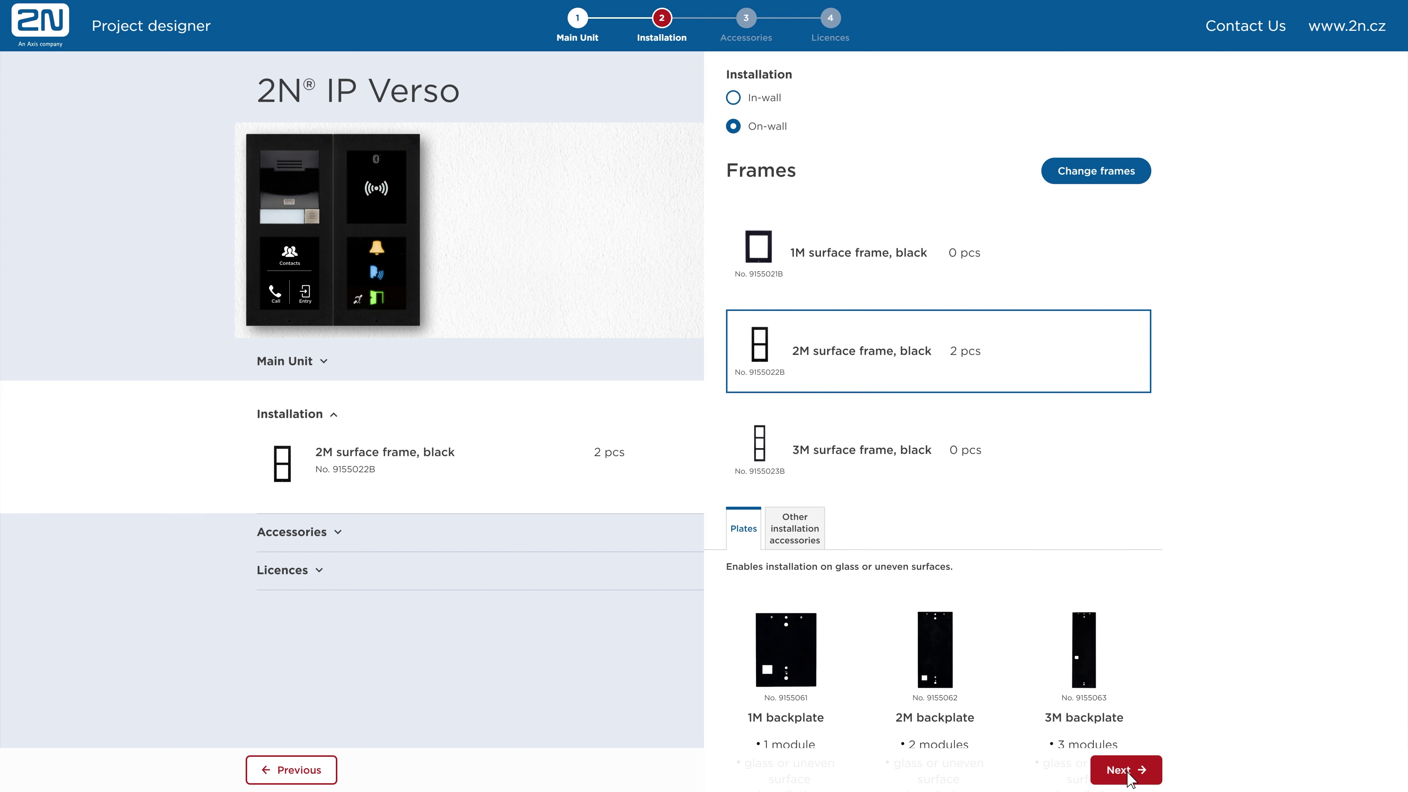
pyautogui.click(772, 104)
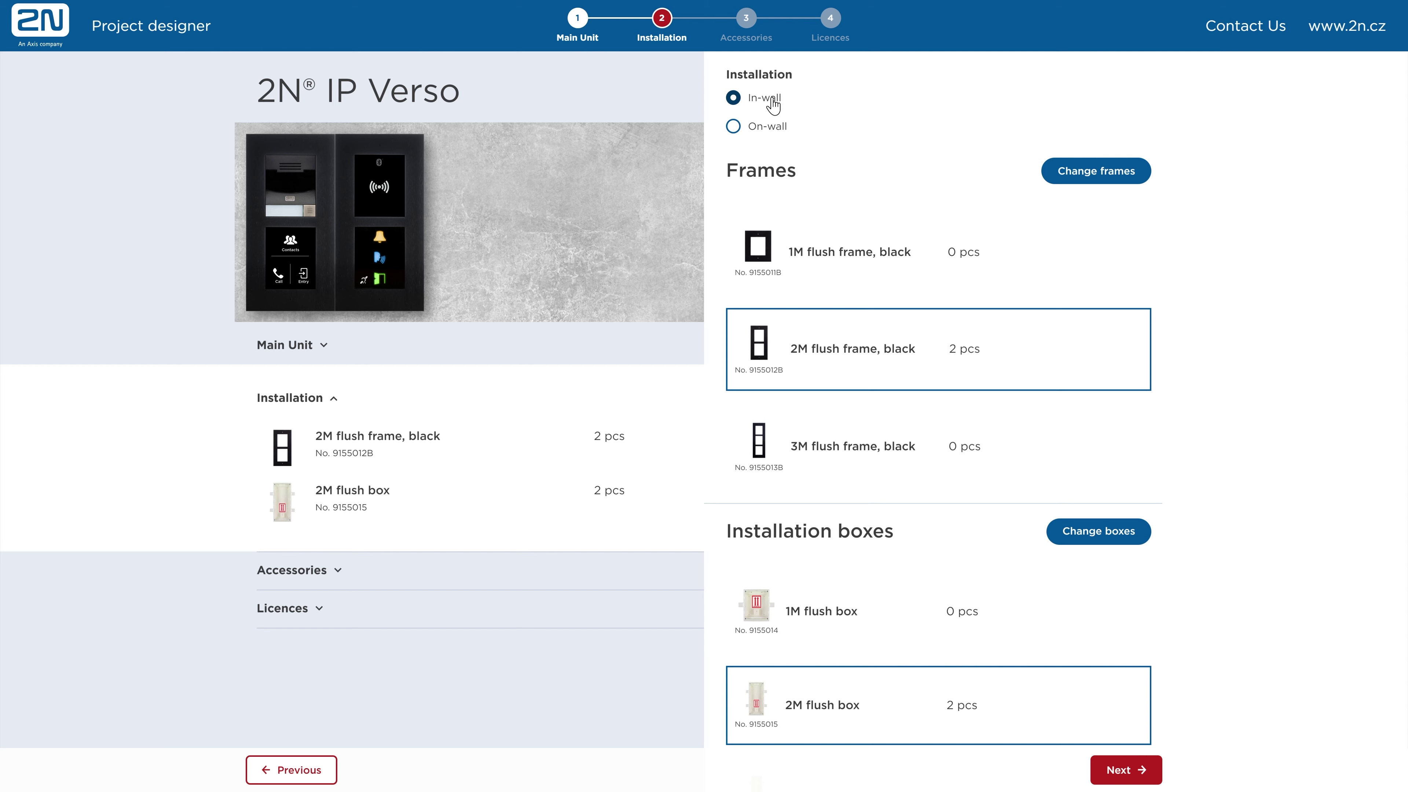
# Add a blind module below the Contacts module and advance to the Accessories step
pyautogui.click(1101, 181)
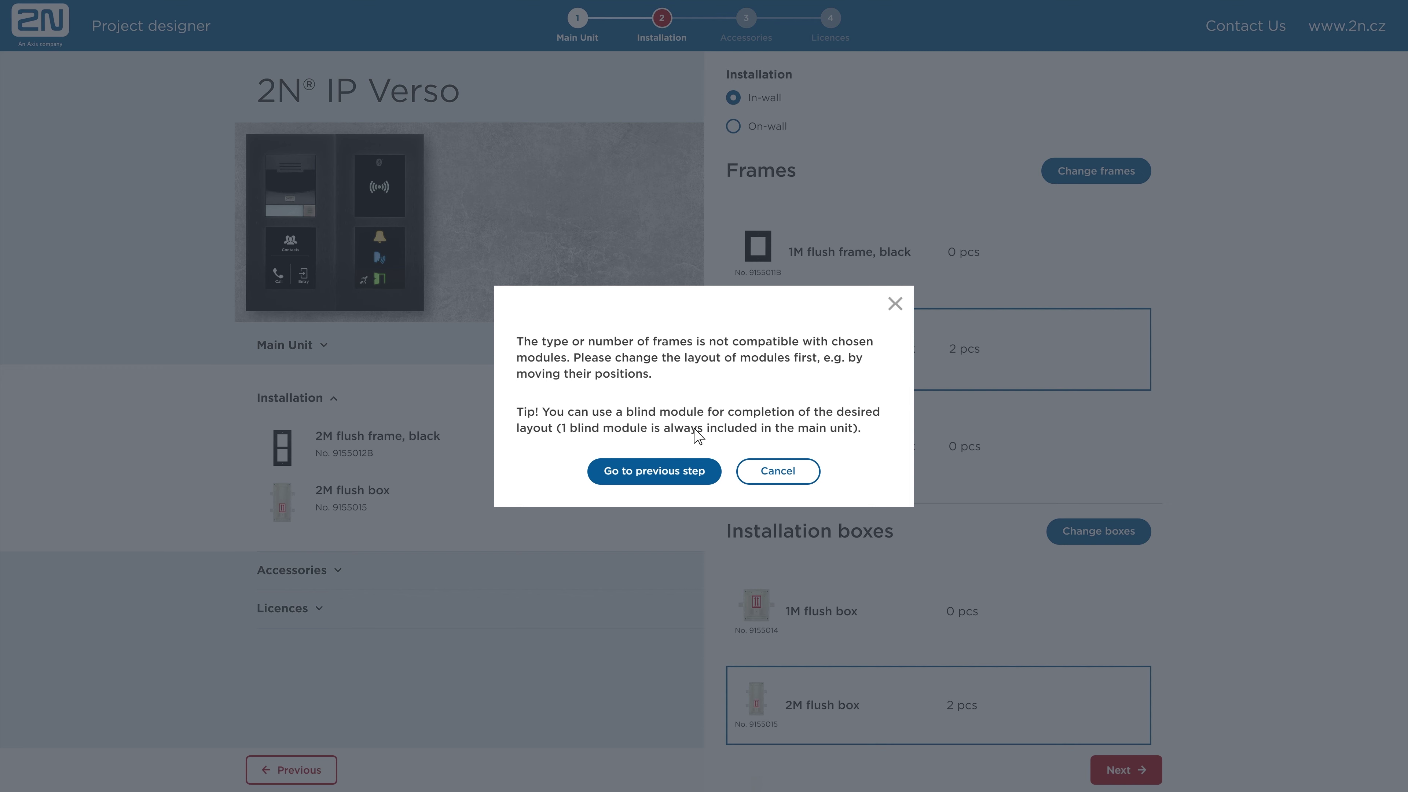
pyautogui.click(632, 475)
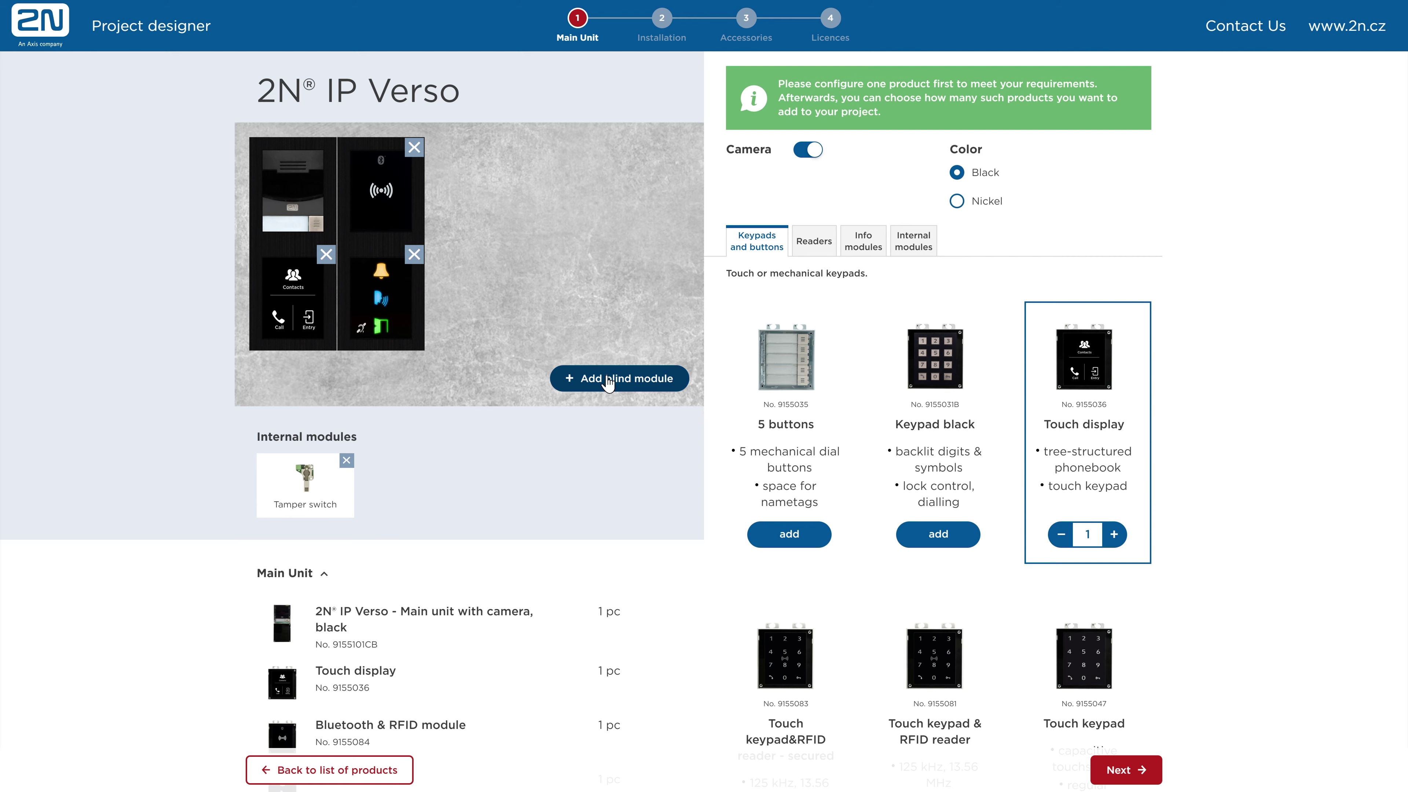
pyautogui.click(608, 378)
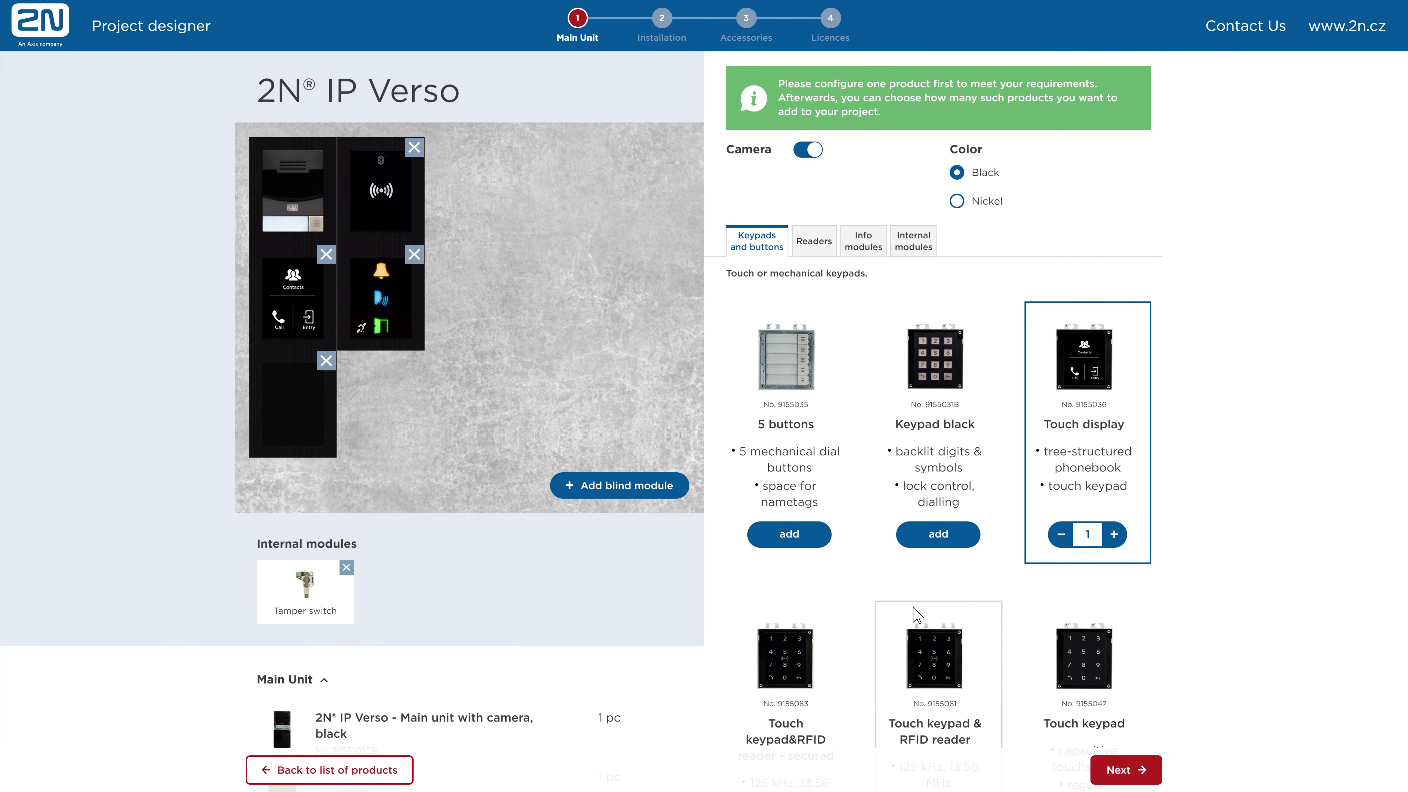
pyautogui.click(1122, 771)
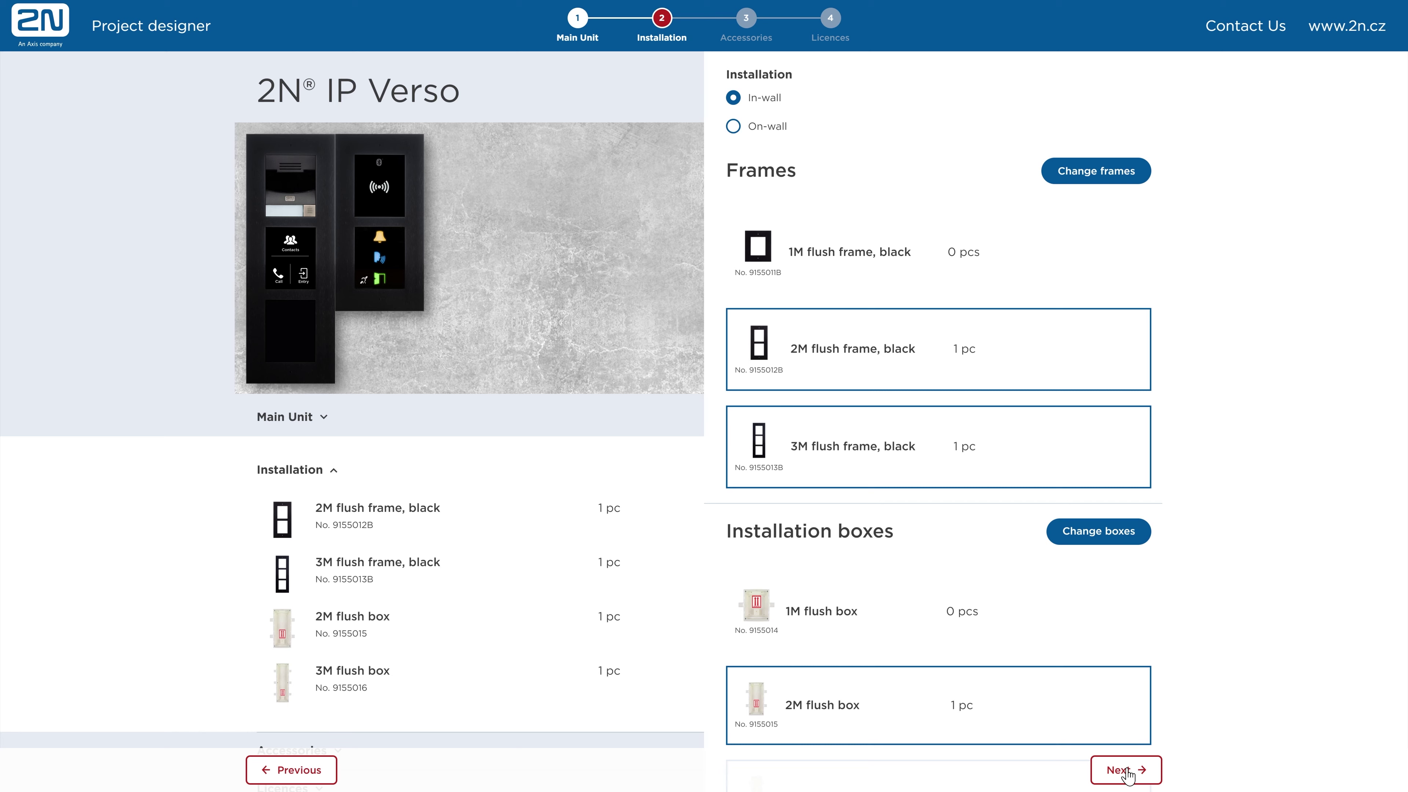
pyautogui.click(1127, 772)
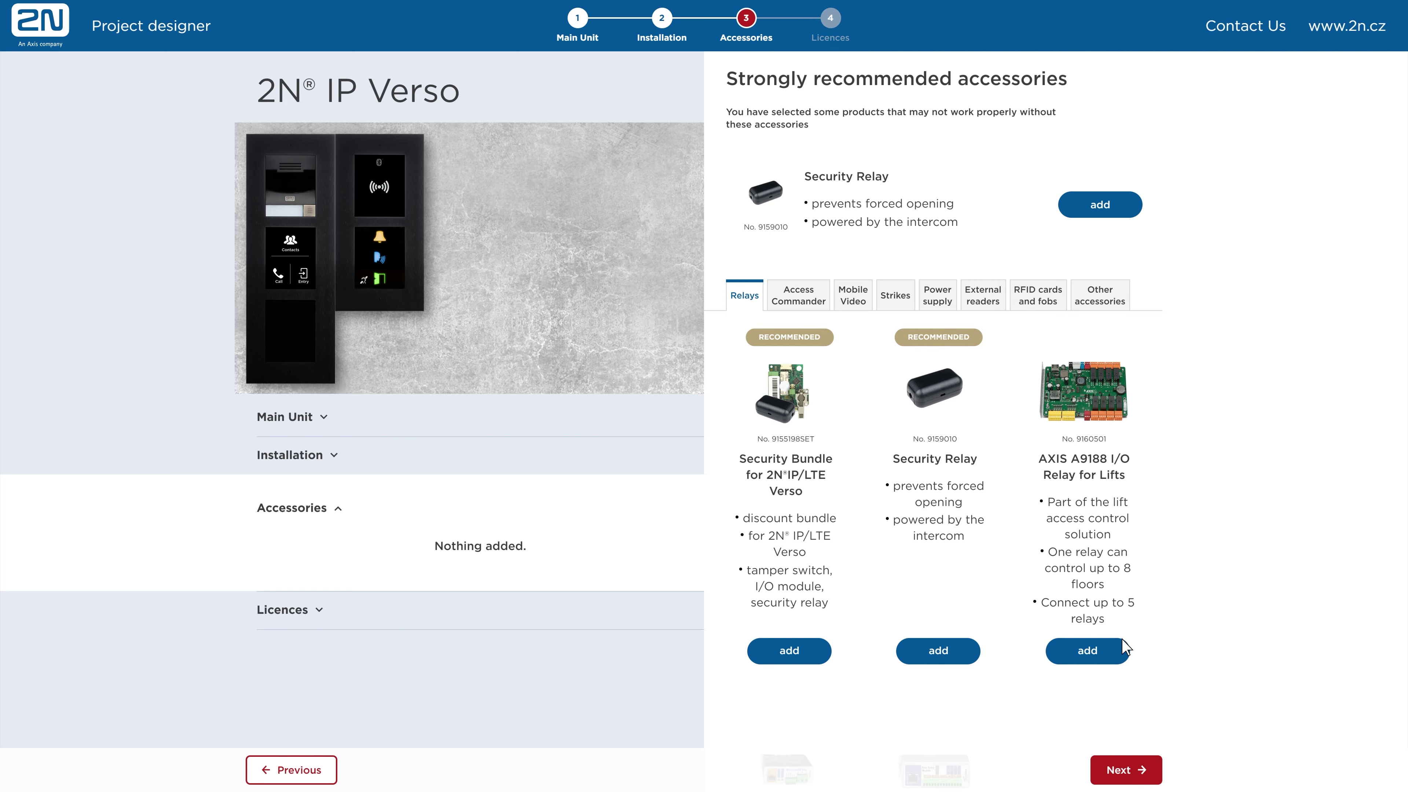
# Add Security Relay, Electrical strike 321211, and 10 Mifare RFID Cards, then move to Licences
pyautogui.click(1105, 207)
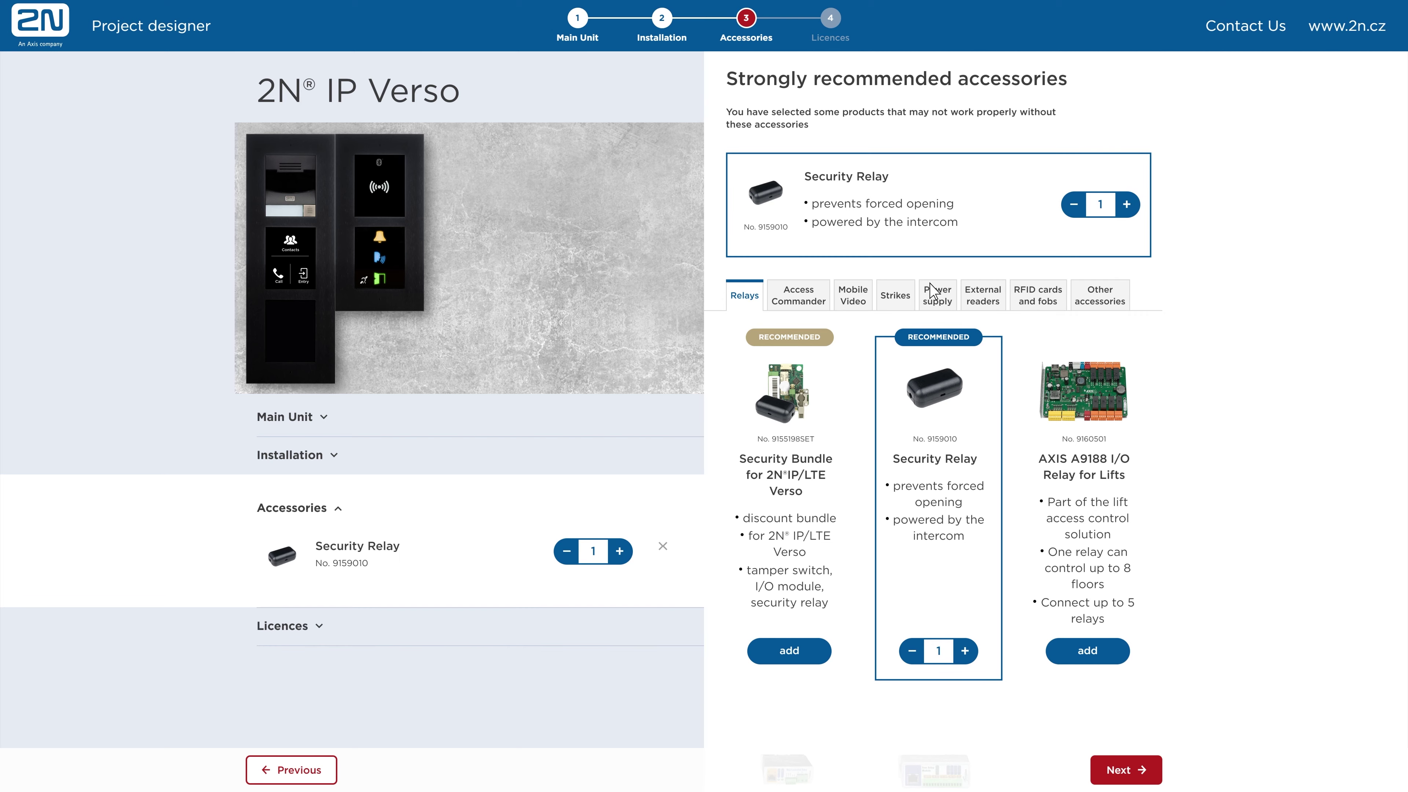
pyautogui.click(896, 296)
pyautogui.scroll(-6, 1061, 476)
pyautogui.scroll(-1, 1060, 476)
pyautogui.click(1091, 511)
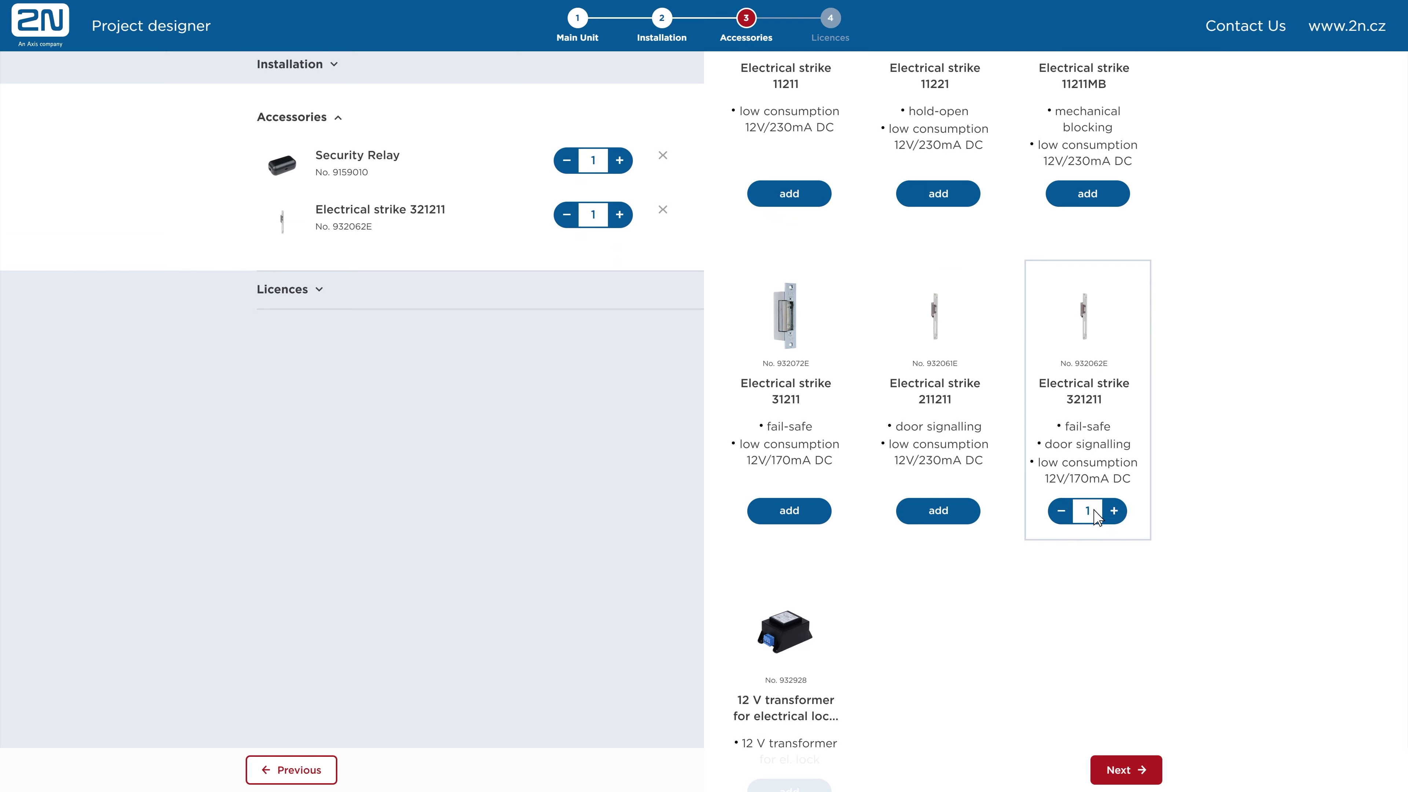
pyautogui.scroll(6, 1095, 516)
pyautogui.click(1038, 295)
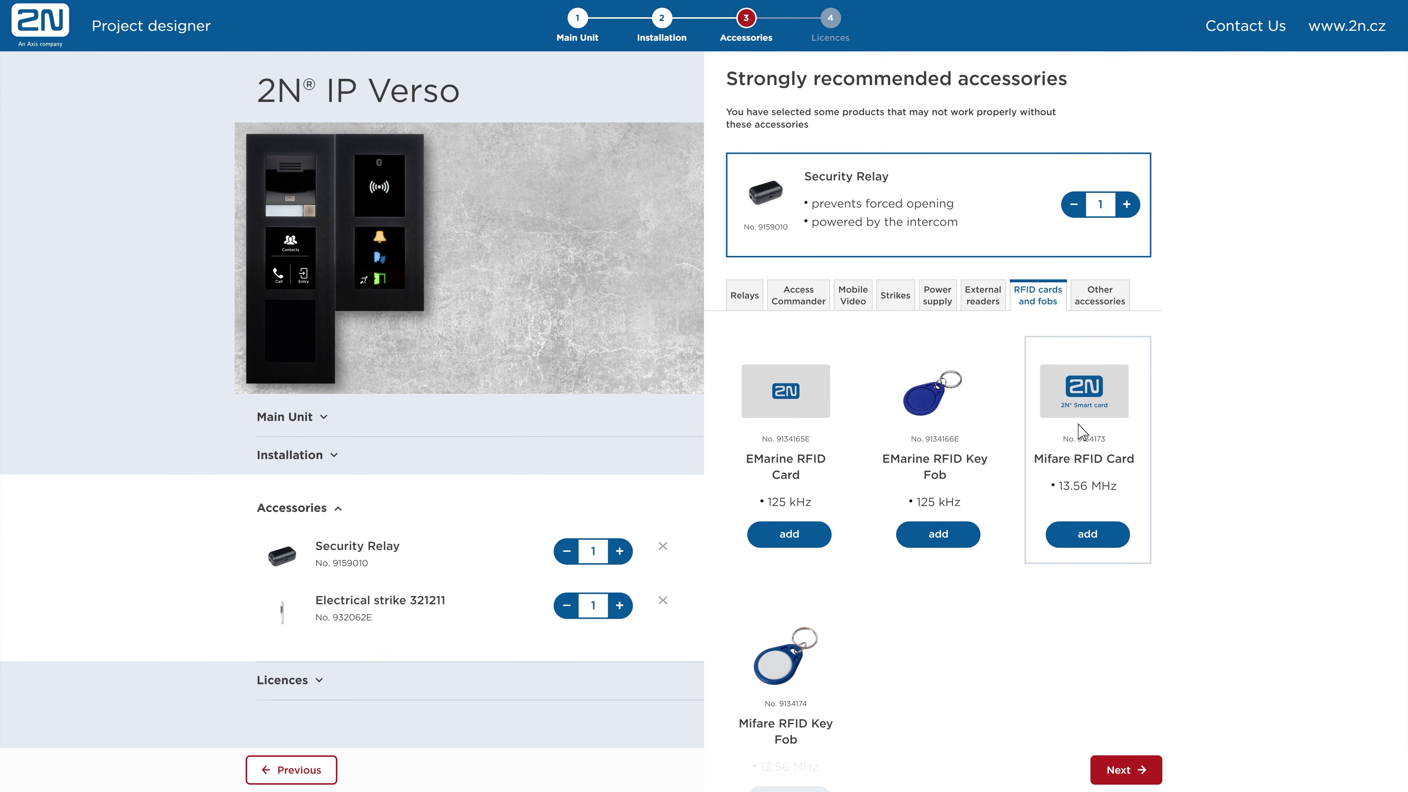
pyautogui.click(1113, 538)
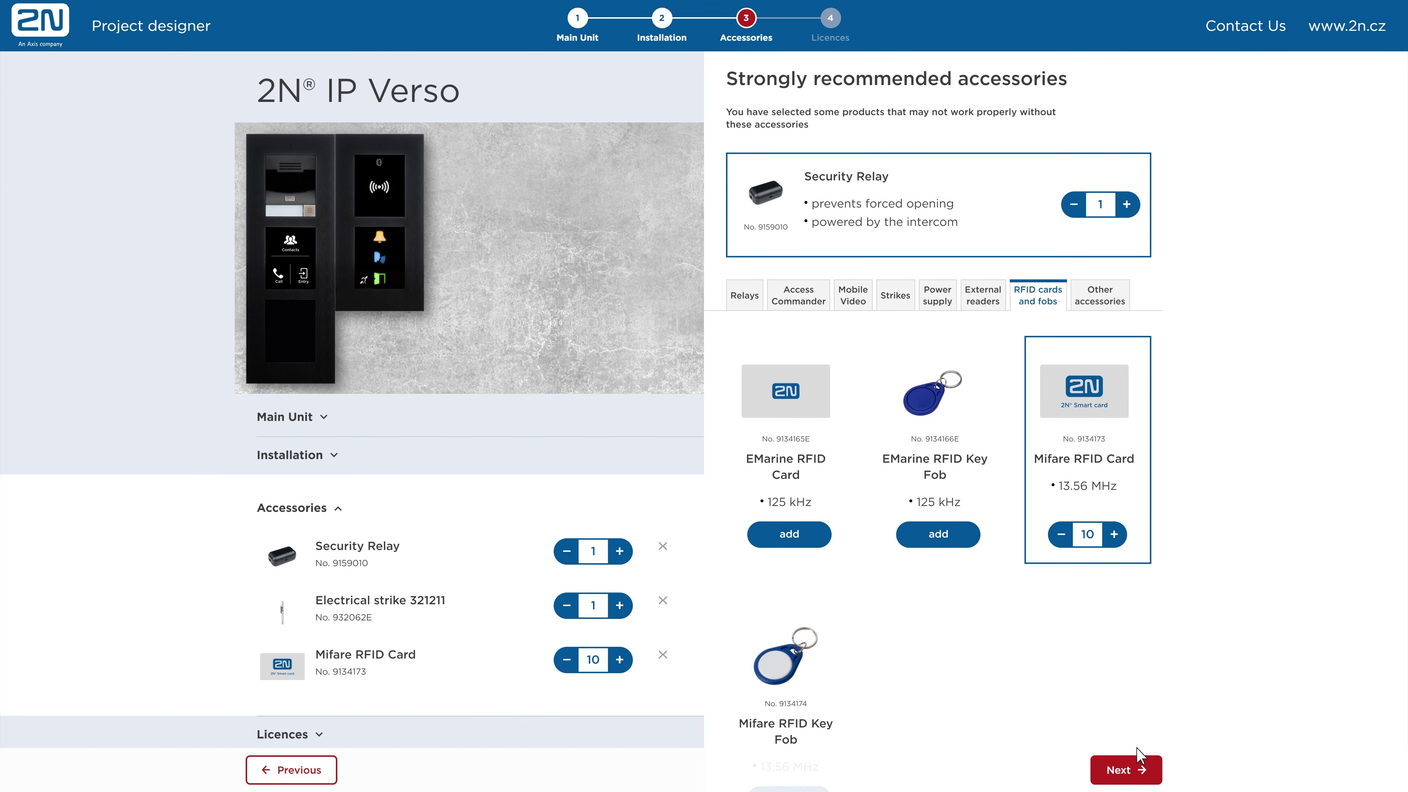
pyautogui.click(1140, 770)
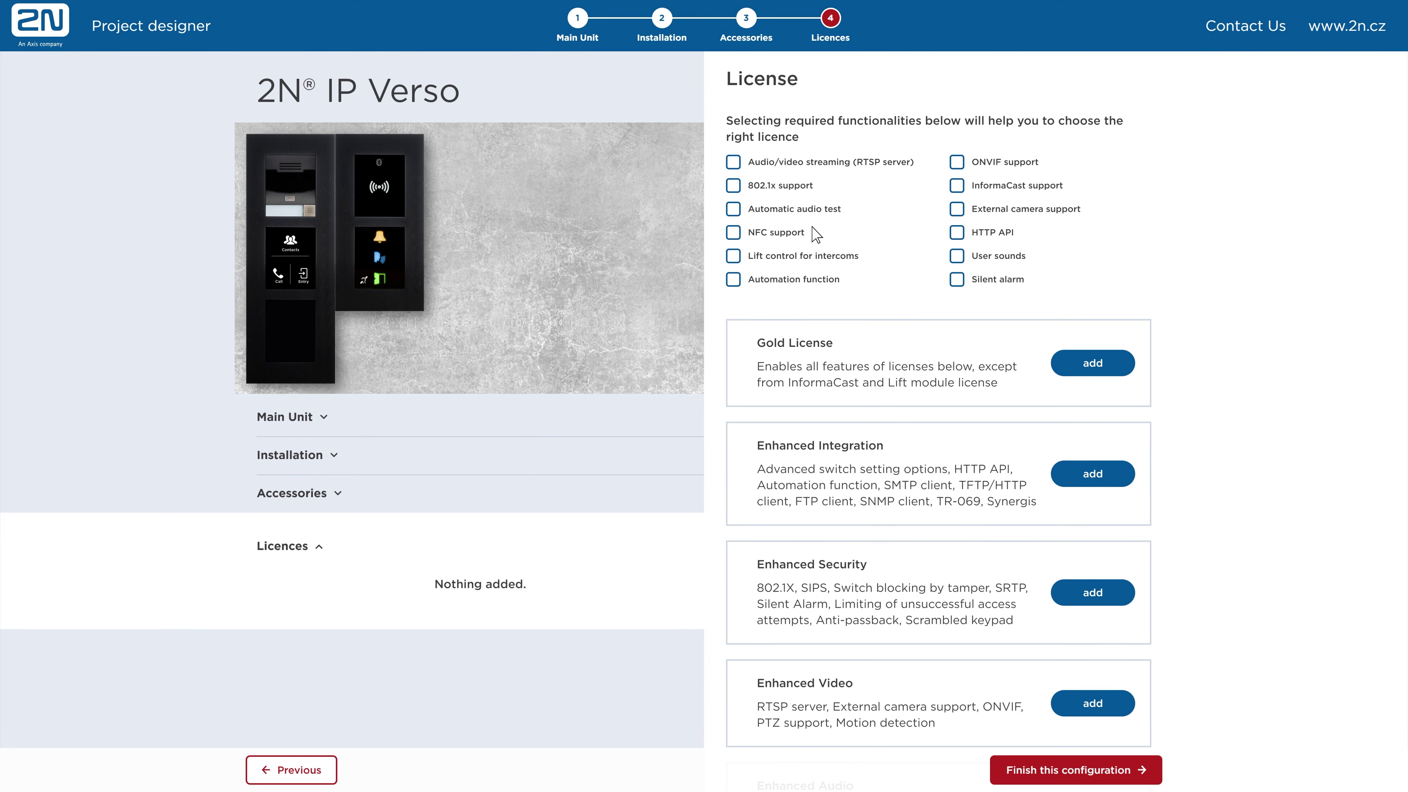
# Require 802.1x support and HTTP API, and add the Gold License (No. 9137909)
pyautogui.click(790, 191)
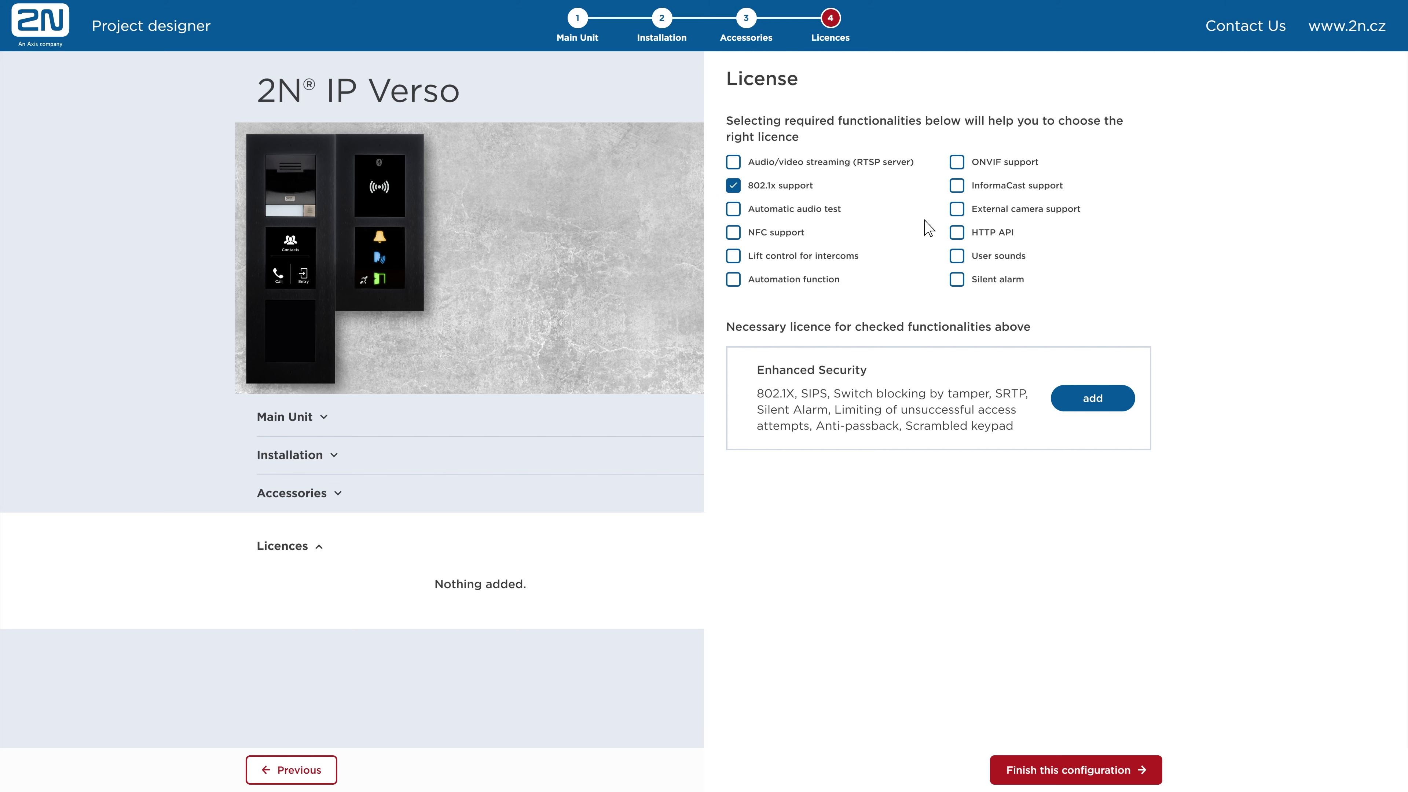
pyautogui.click(977, 238)
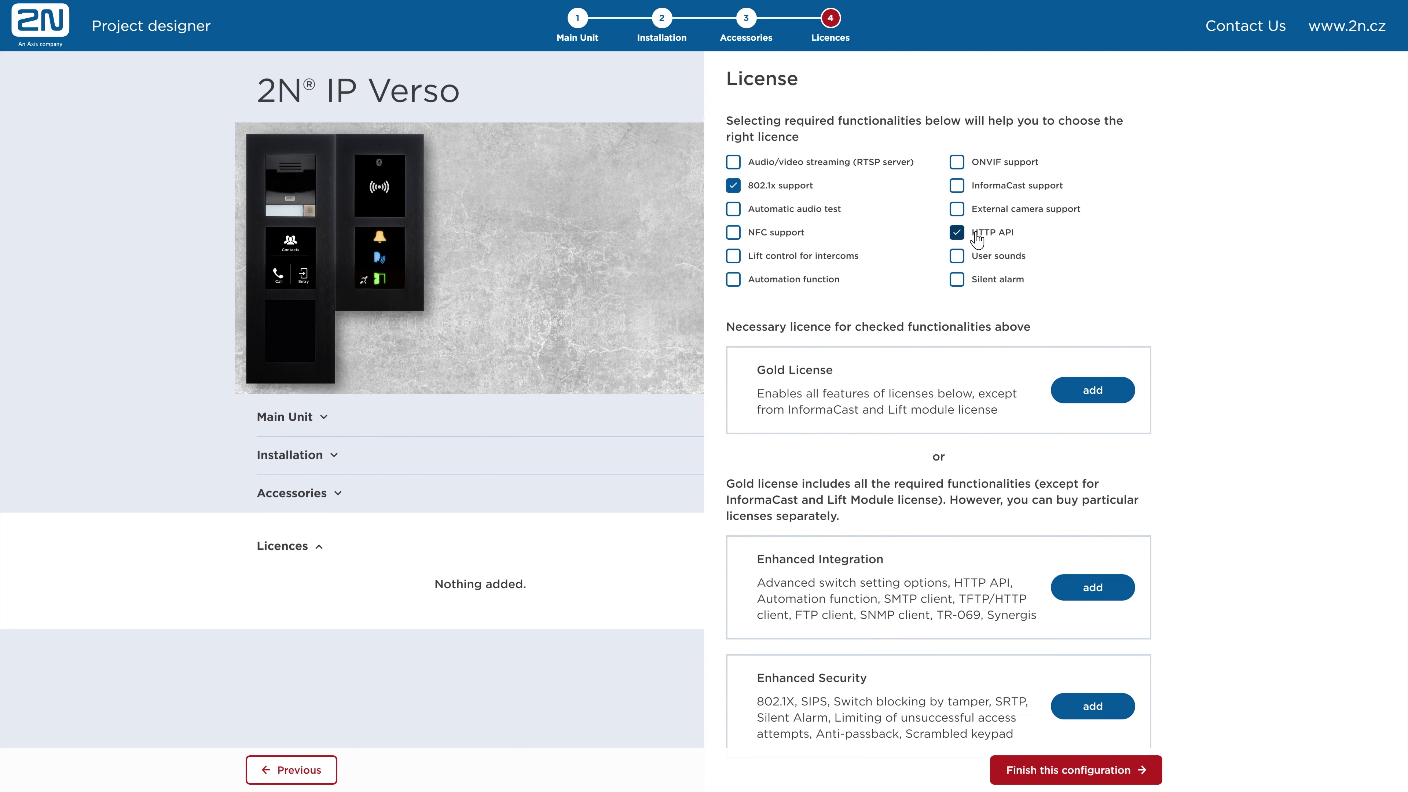
pyautogui.click(1093, 391)
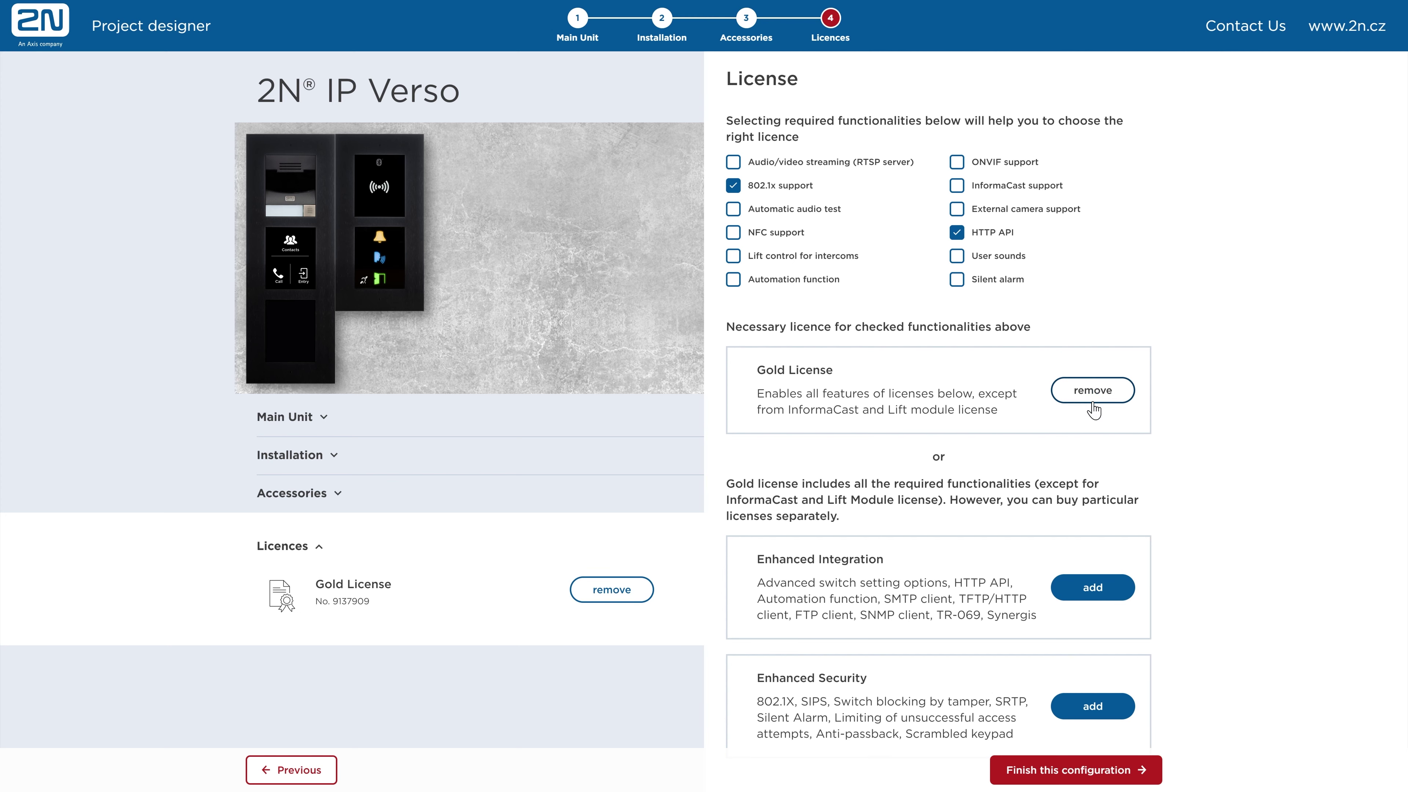
# Finish the IP Verso configuration and save it under the name 'Main Entrance'
pyautogui.click(1082, 770)
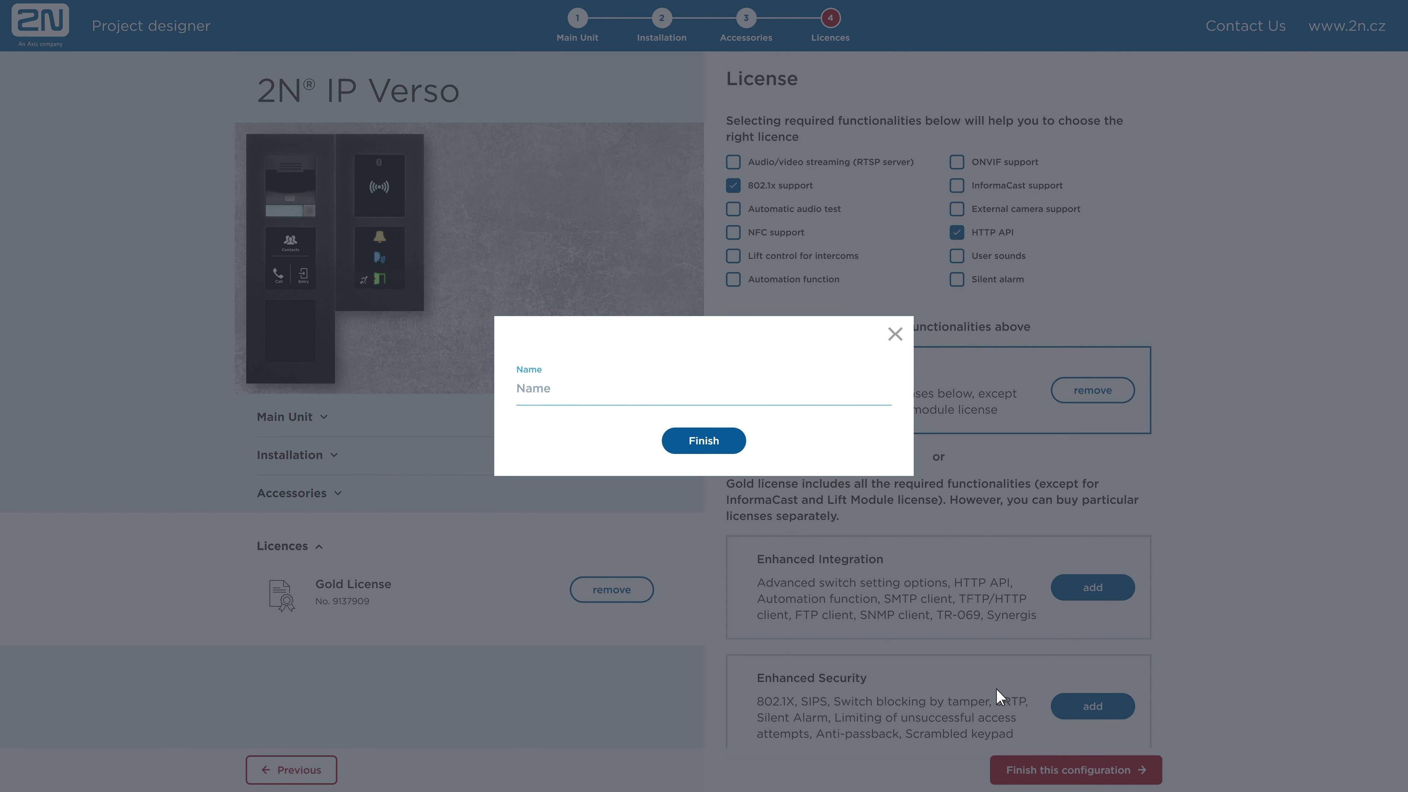
pyautogui.click(679, 399)
pyautogui.write('Main Entrance')
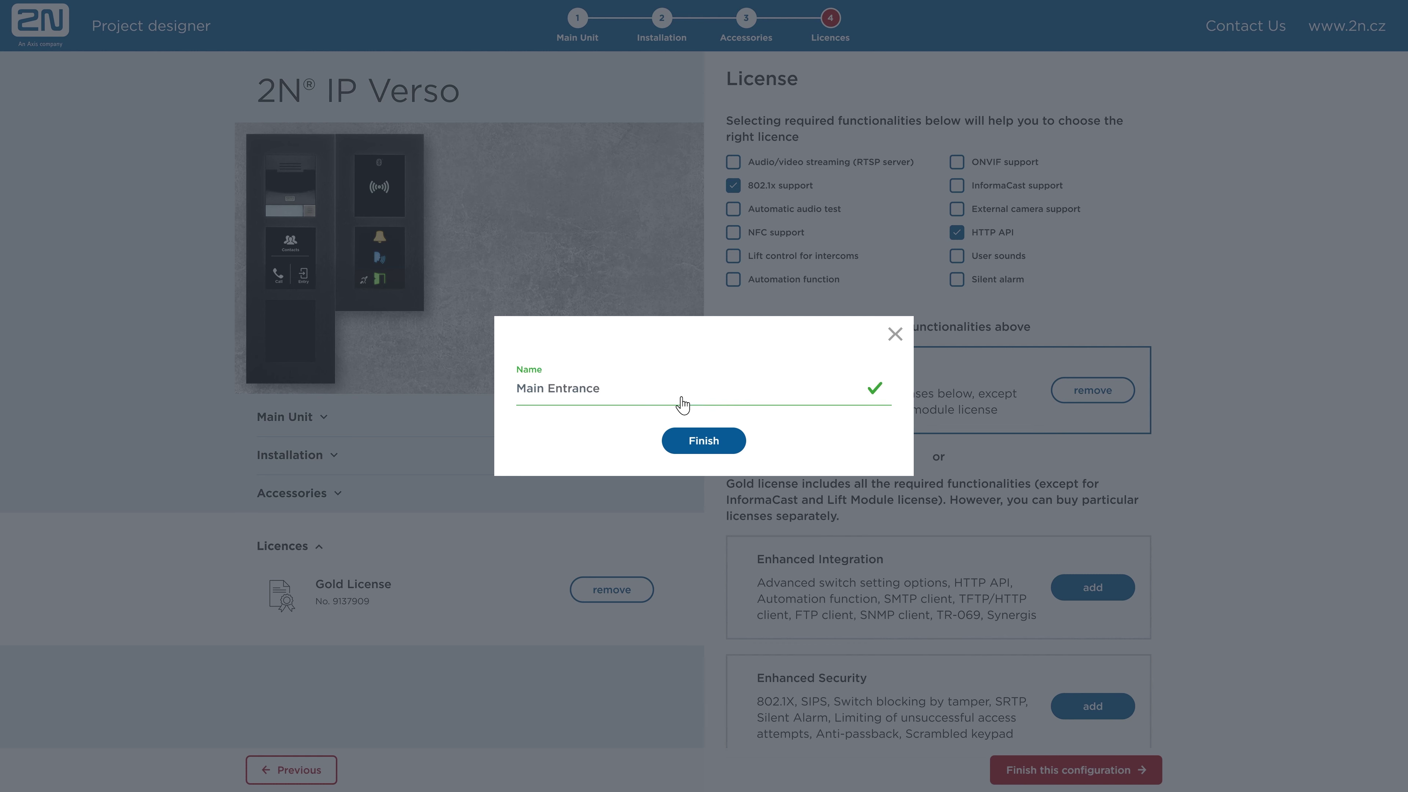
pyautogui.click(708, 444)
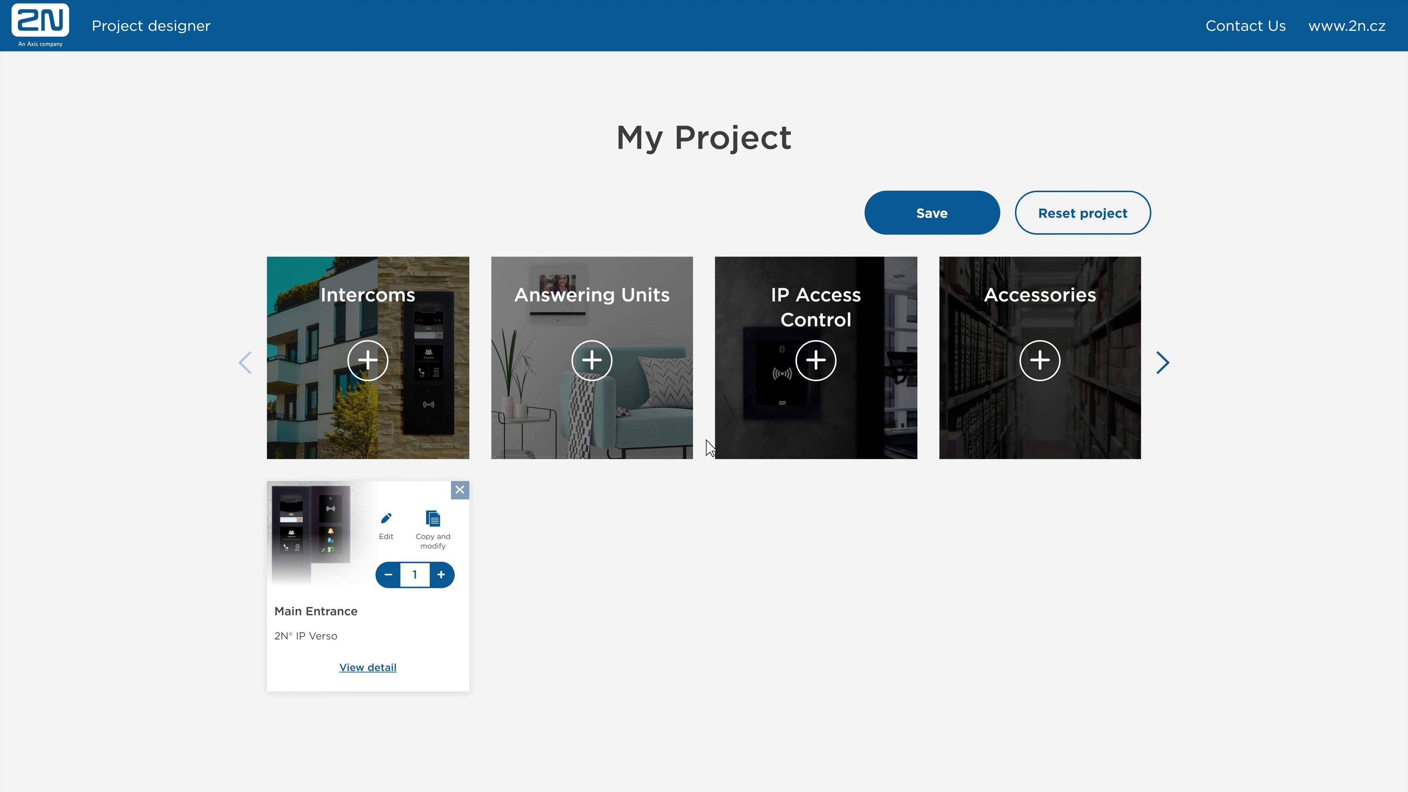
# Review the Main Entrance component list in its detail view, then close it
pyautogui.click(366, 668)
pyautogui.scroll(-5, 367, 667)
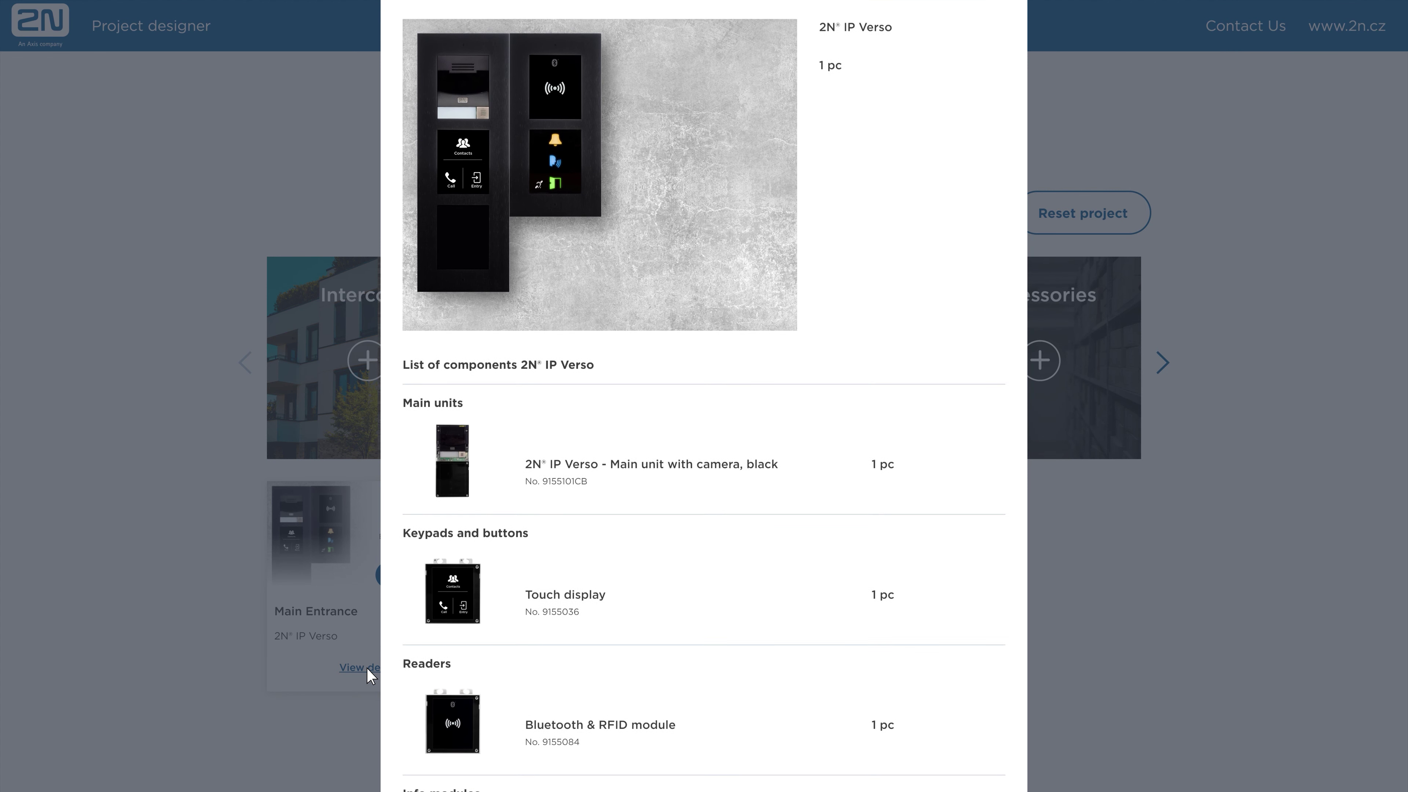
pyautogui.scroll(-10, 366, 667)
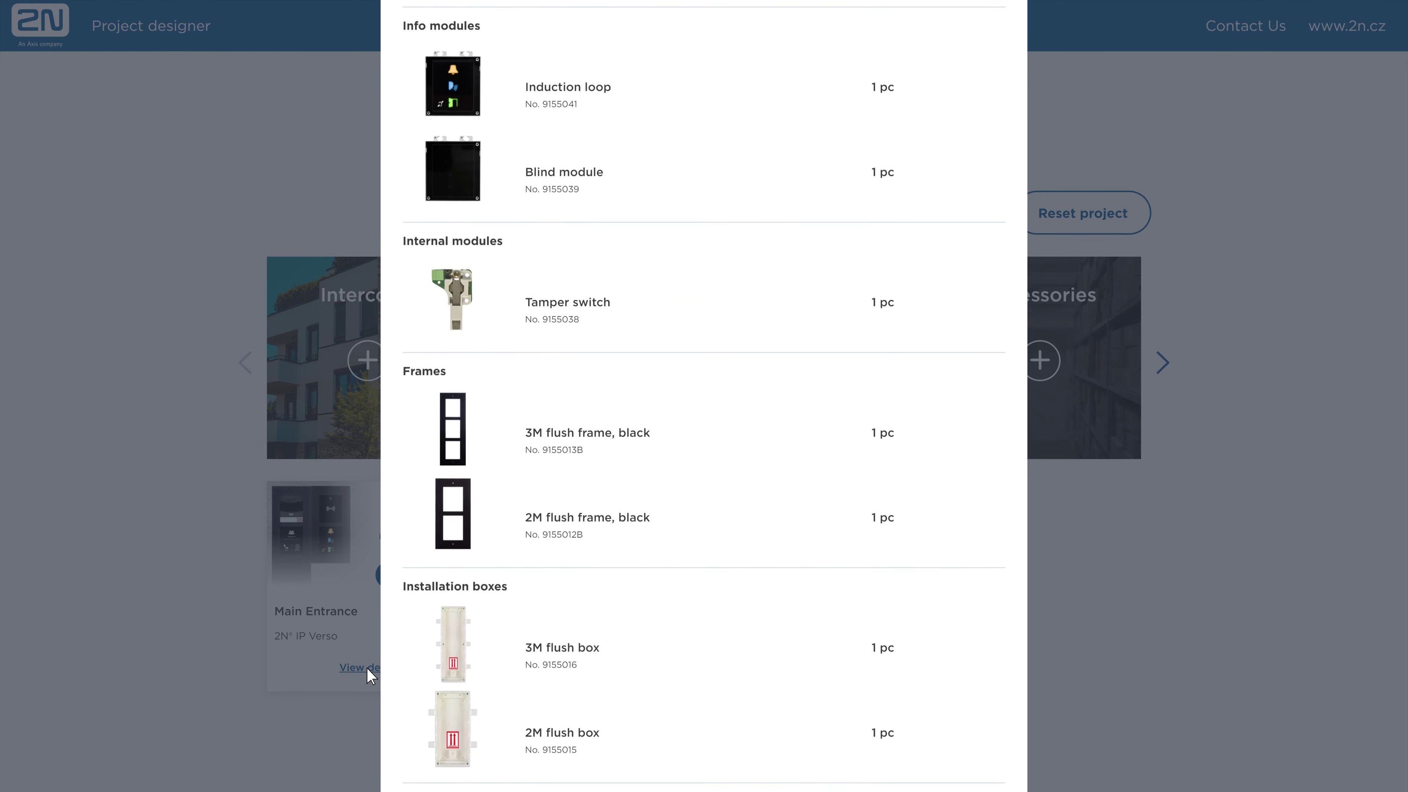
pyautogui.scroll(-6, 367, 668)
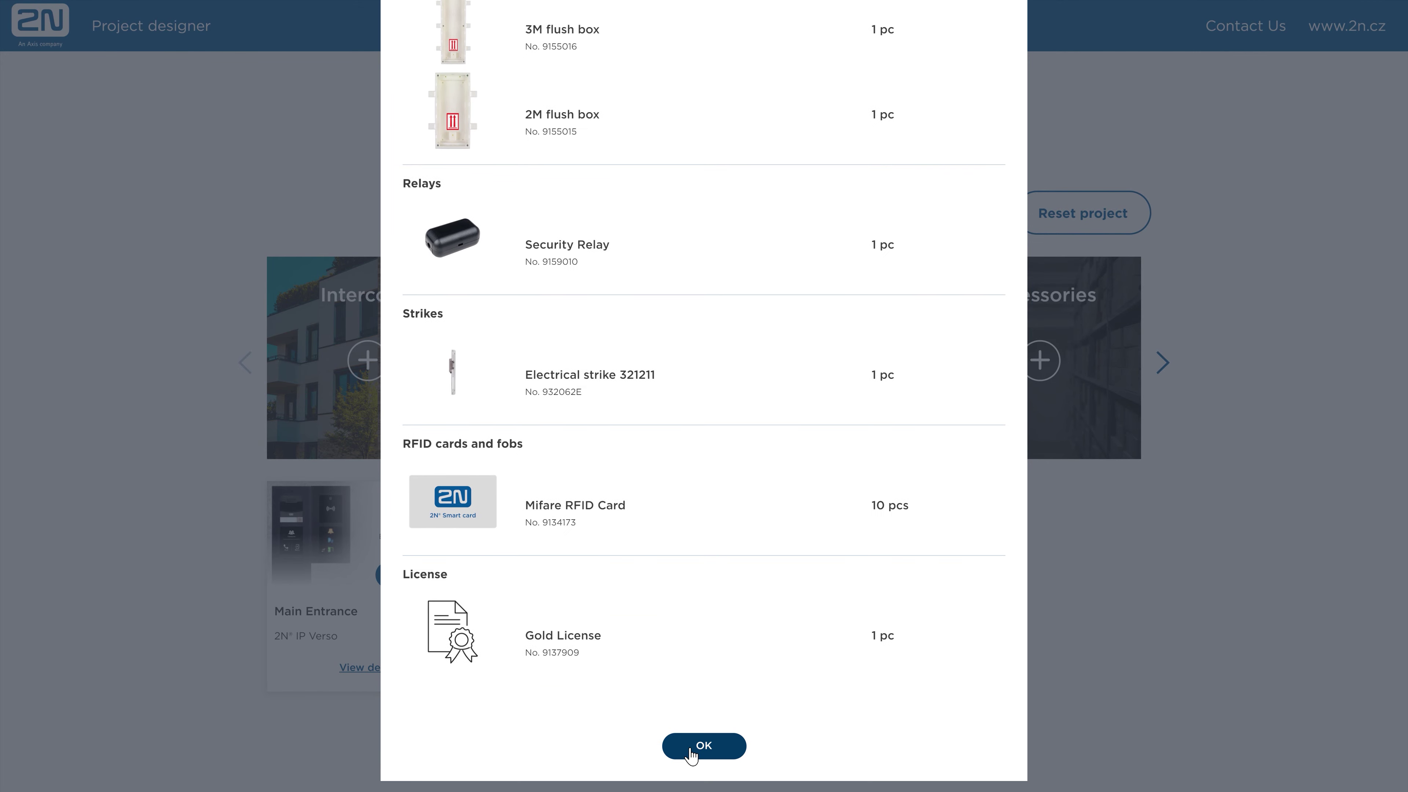
pyautogui.click(703, 747)
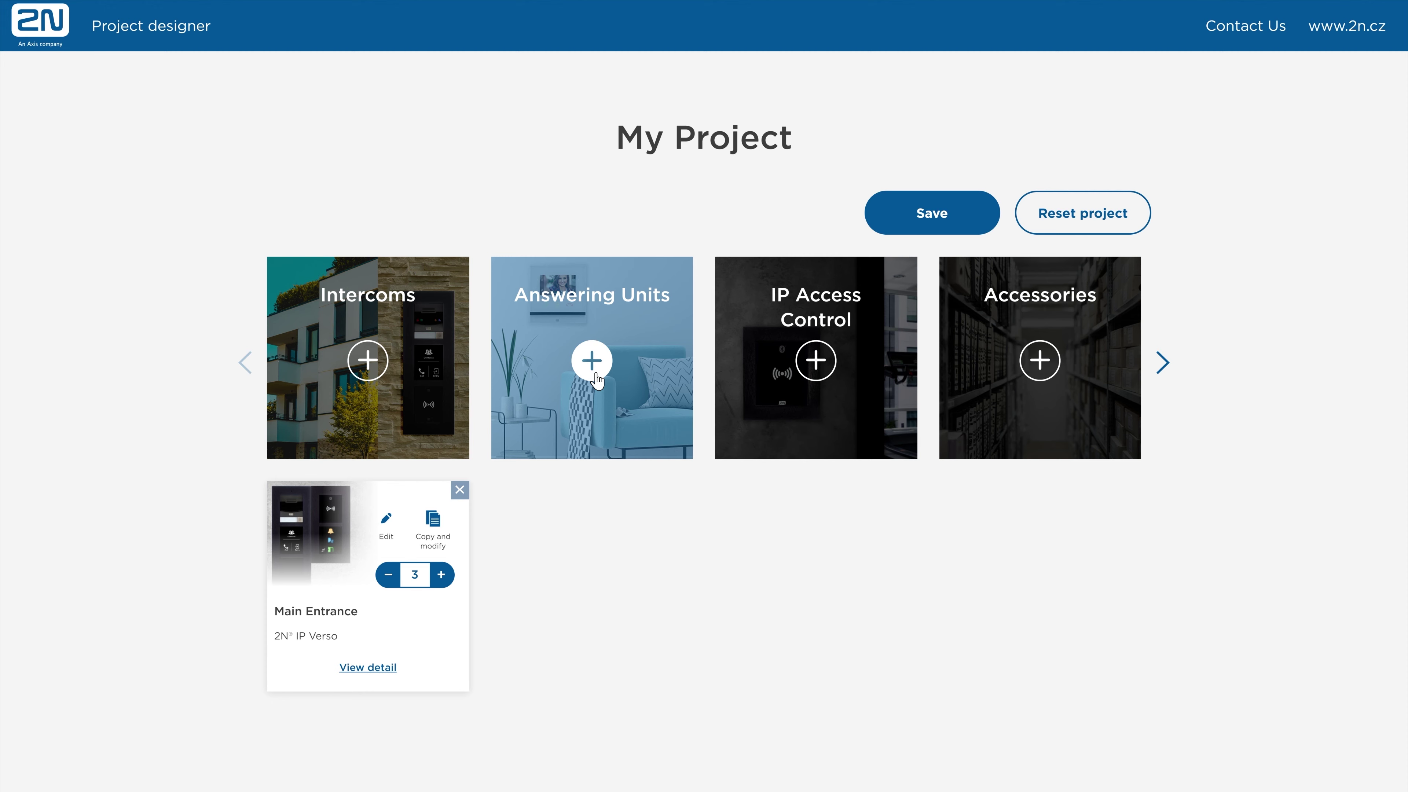
# Add a 2N Indoor Compact answering unit with the White main unit and continue to Installation
pyautogui.click(593, 362)
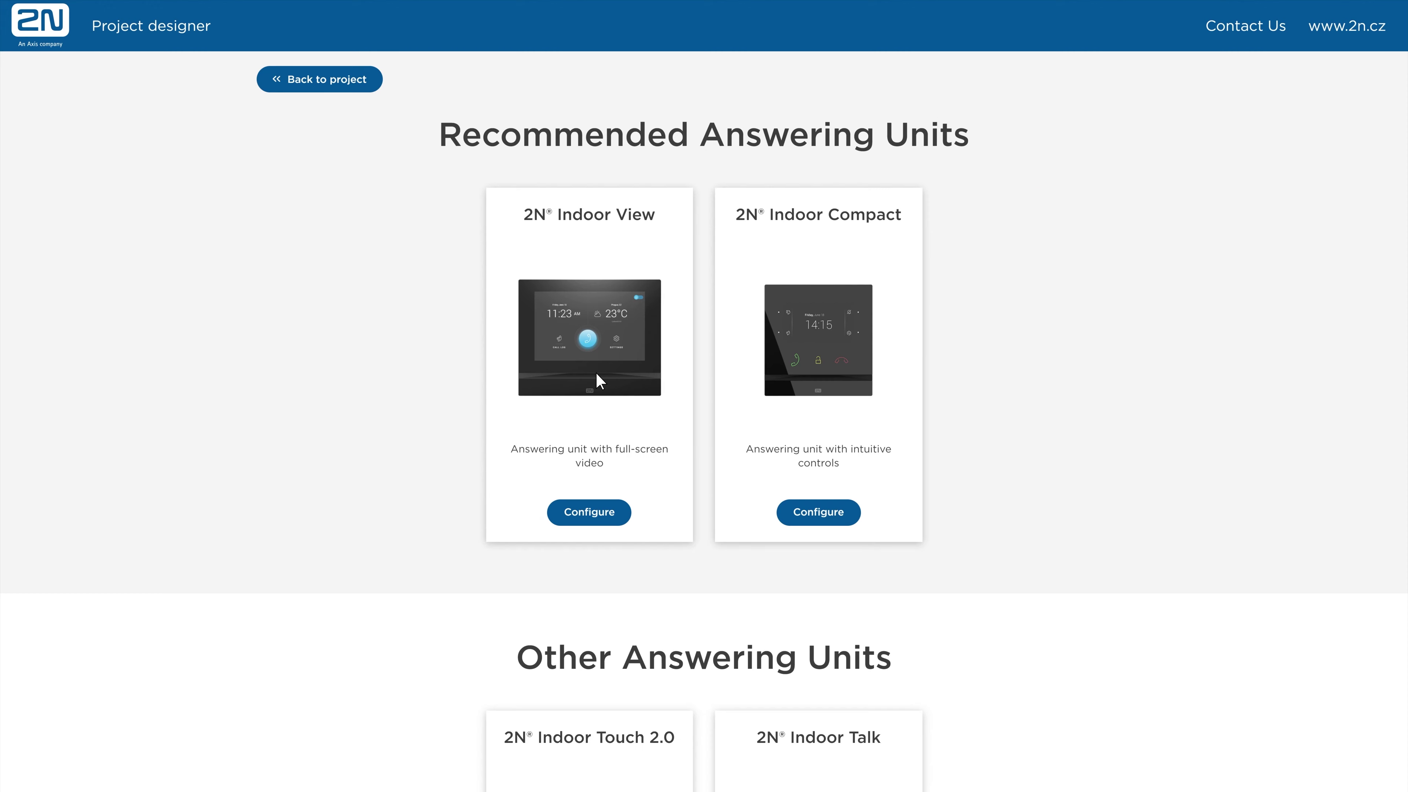
pyautogui.click(824, 516)
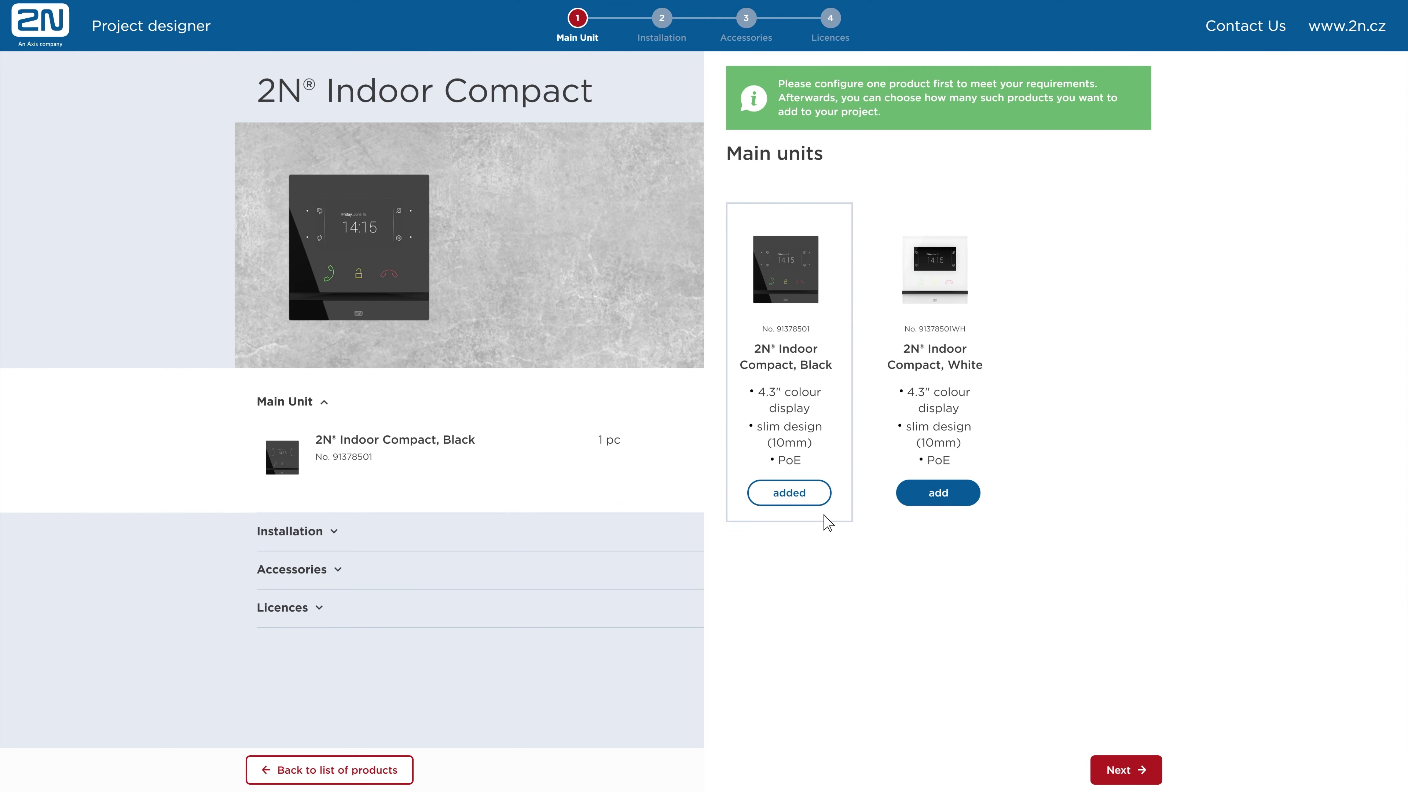
pyautogui.click(942, 499)
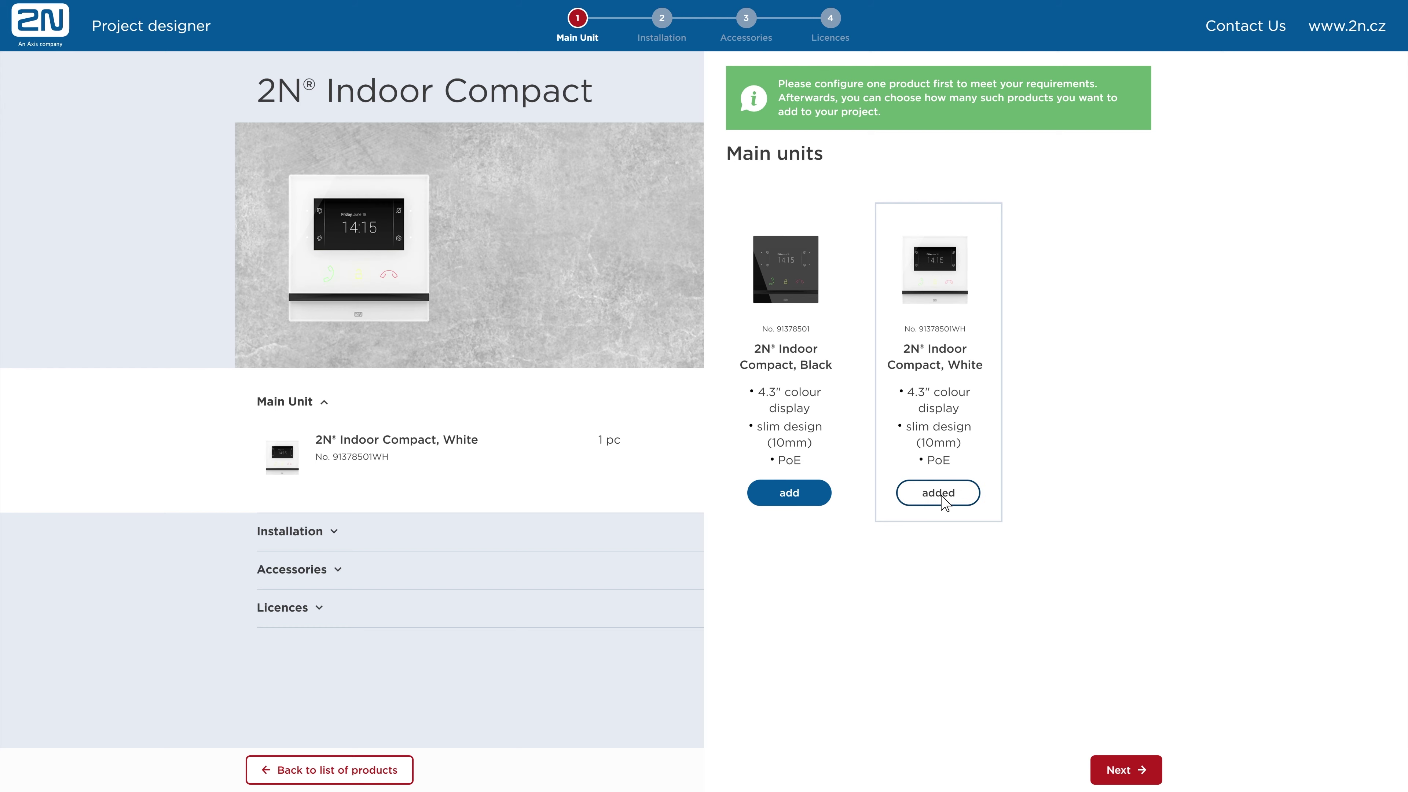
pyautogui.click(1126, 771)
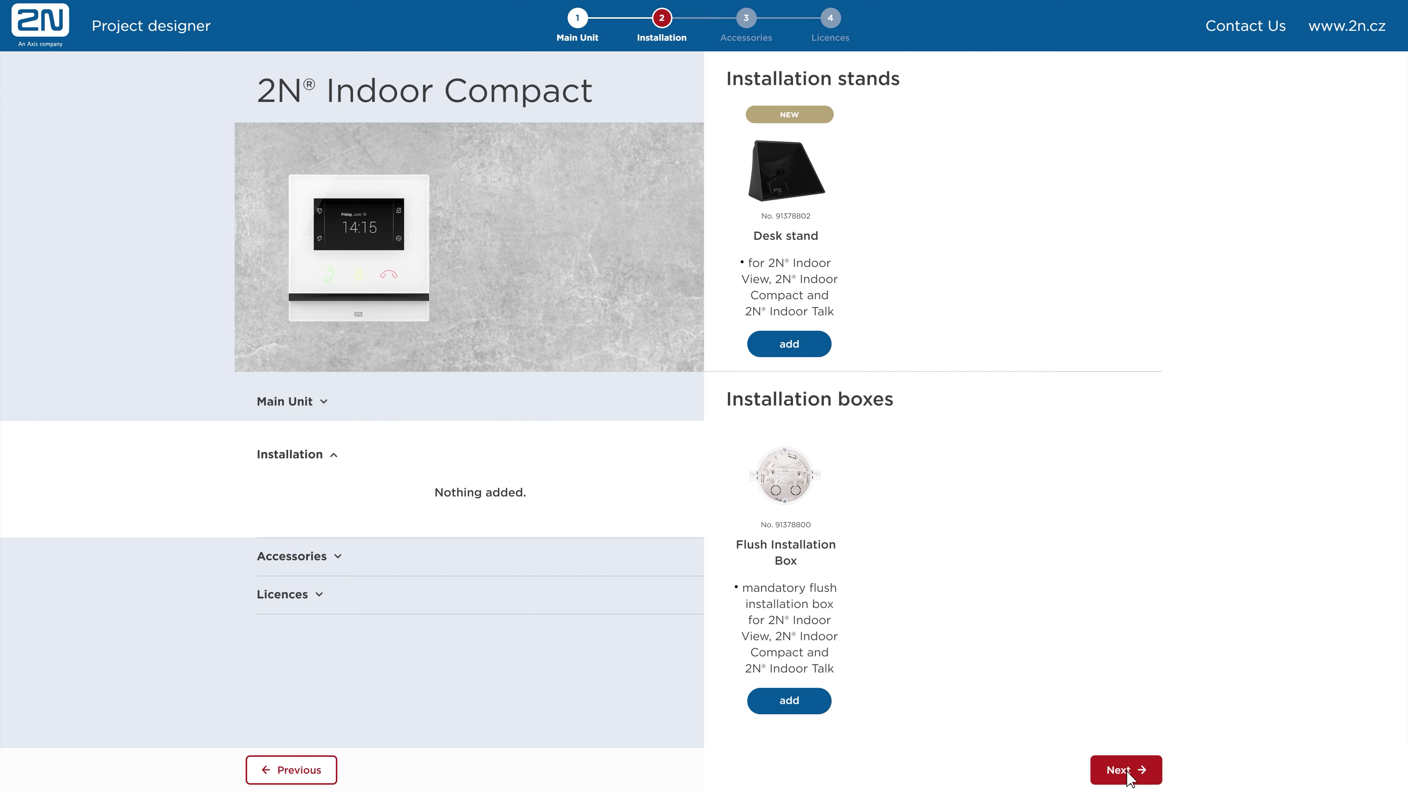
# Add the Flush Installation Box and 10 × 2N Mobile Video - One device subscriptions
pyautogui.click(795, 705)
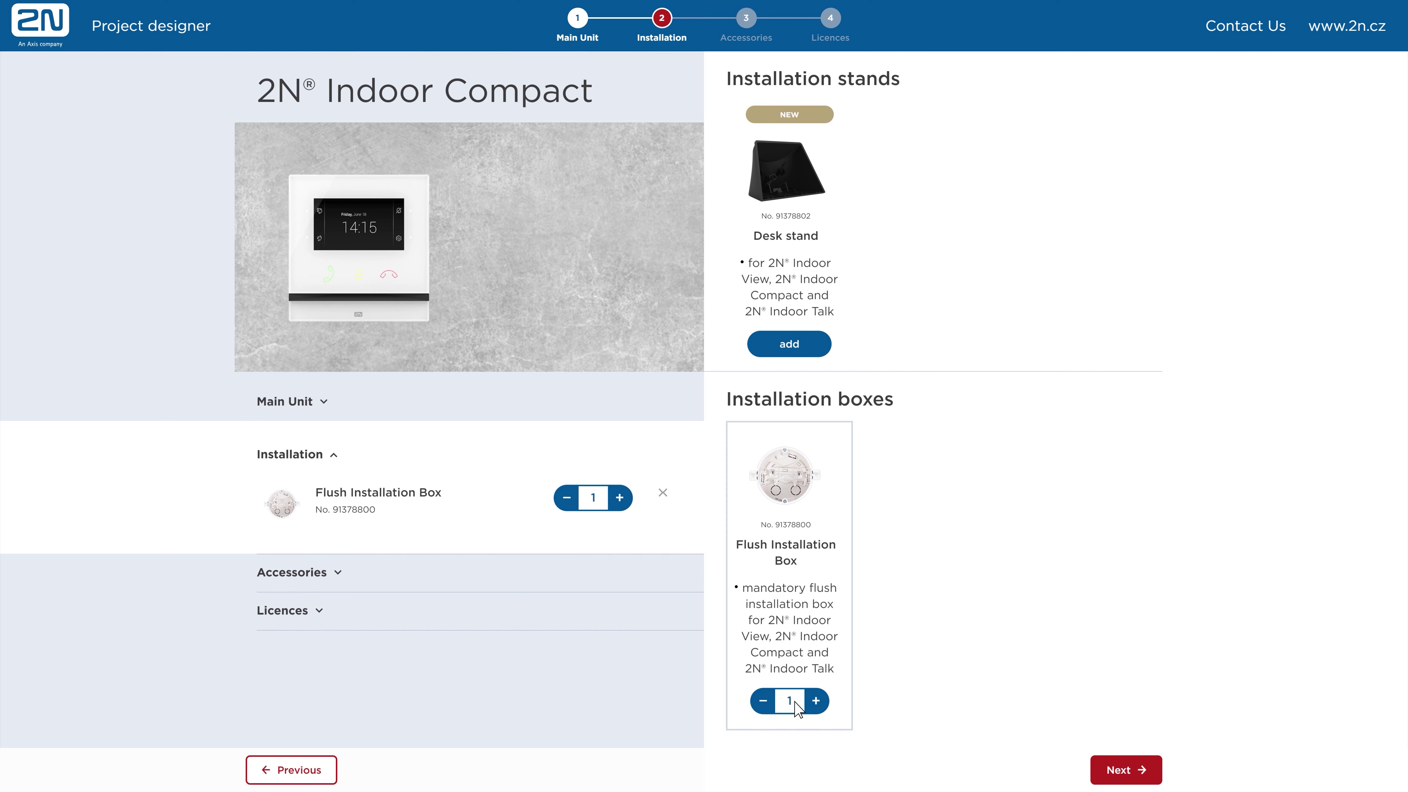
pyautogui.click(1126, 771)
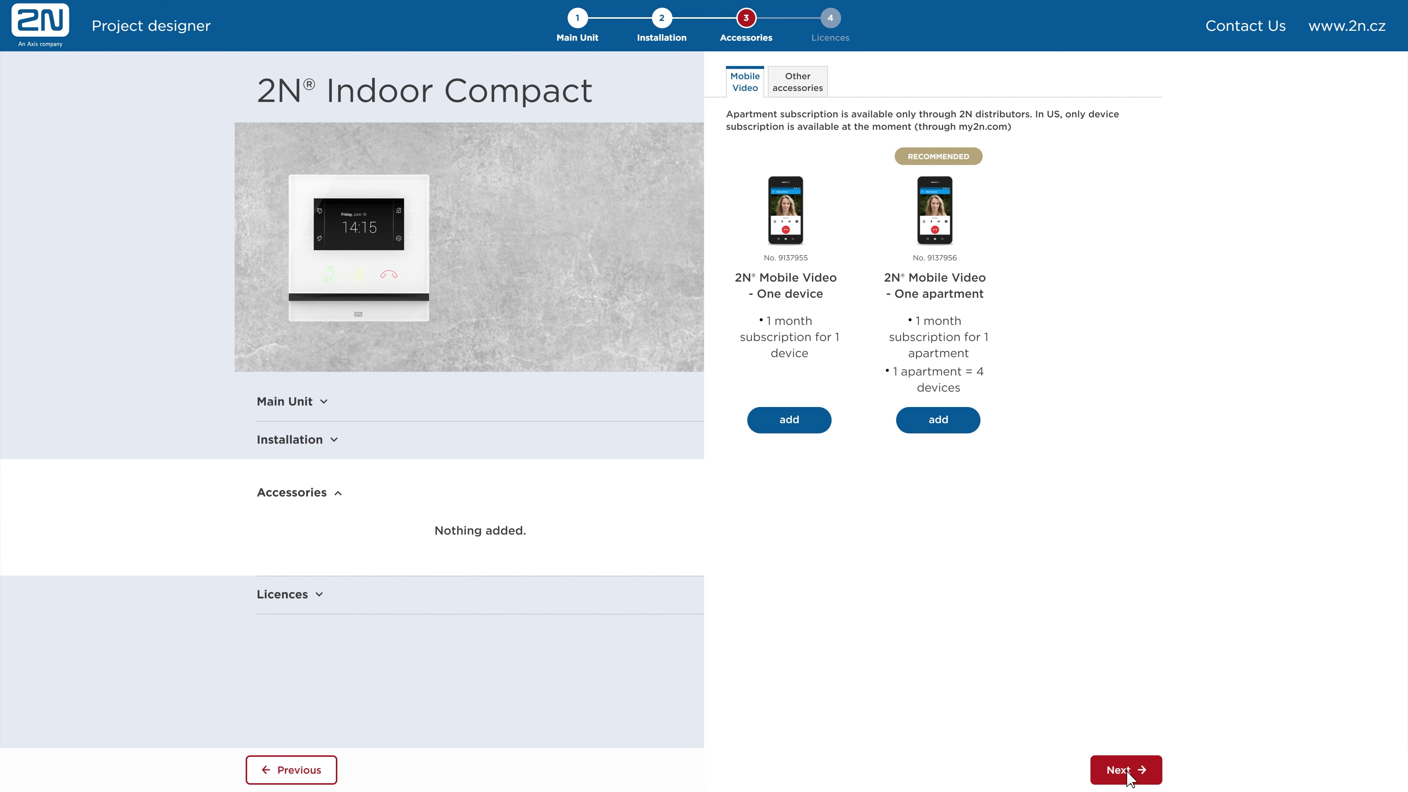
pyautogui.click(818, 423)
pyautogui.write('0')
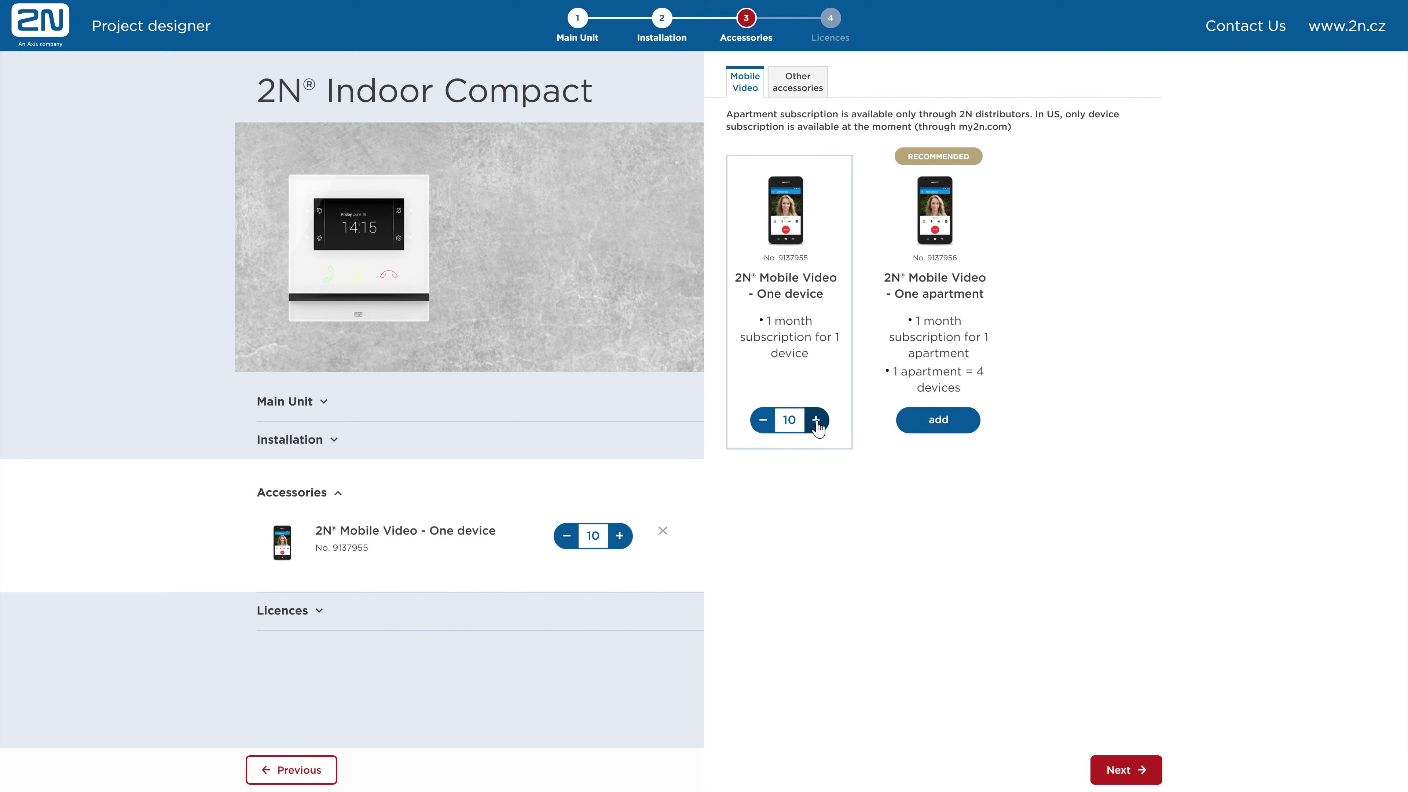
pyautogui.click(1122, 773)
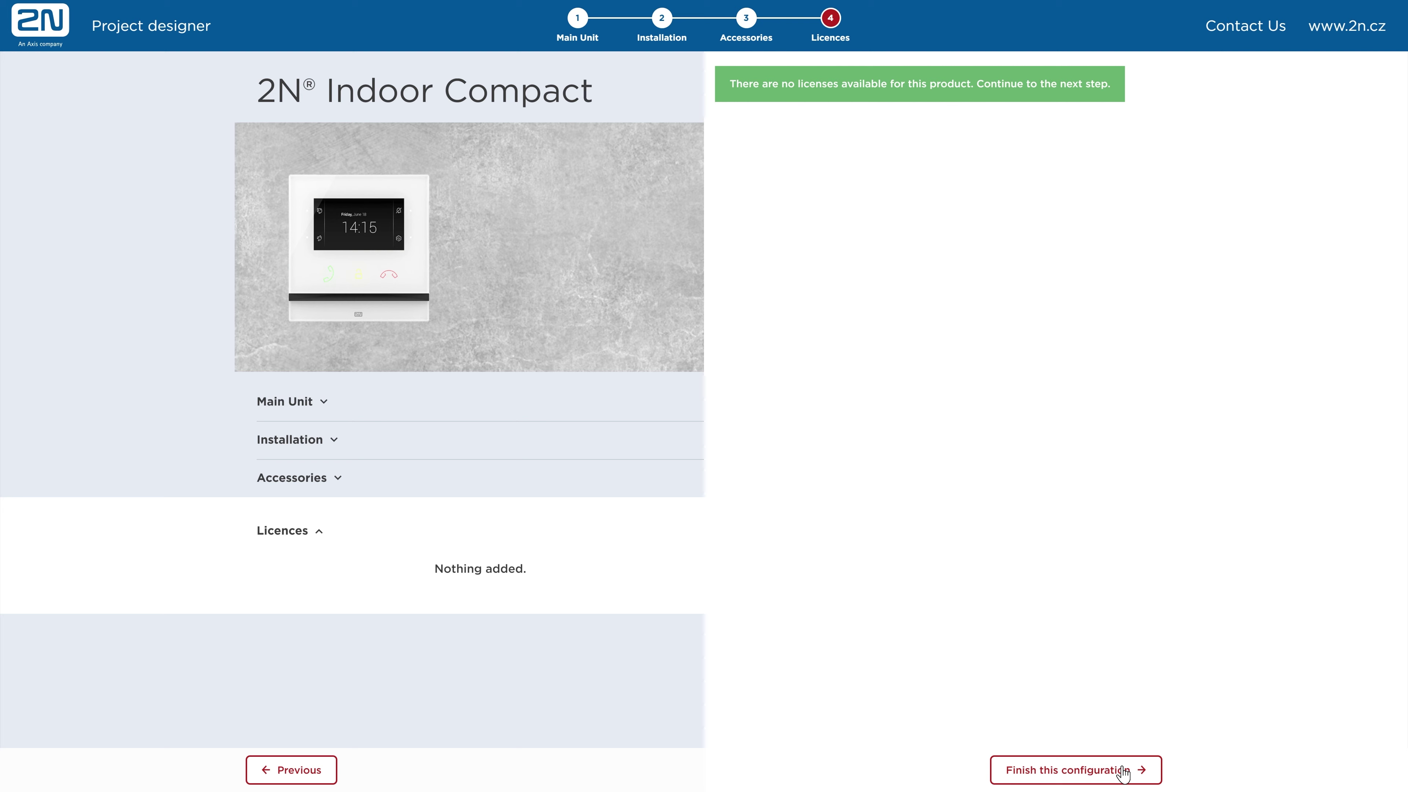
# Finish the Indoor Compact configuration under the name 'Apartments, 1st floor'
pyautogui.click(1122, 773)
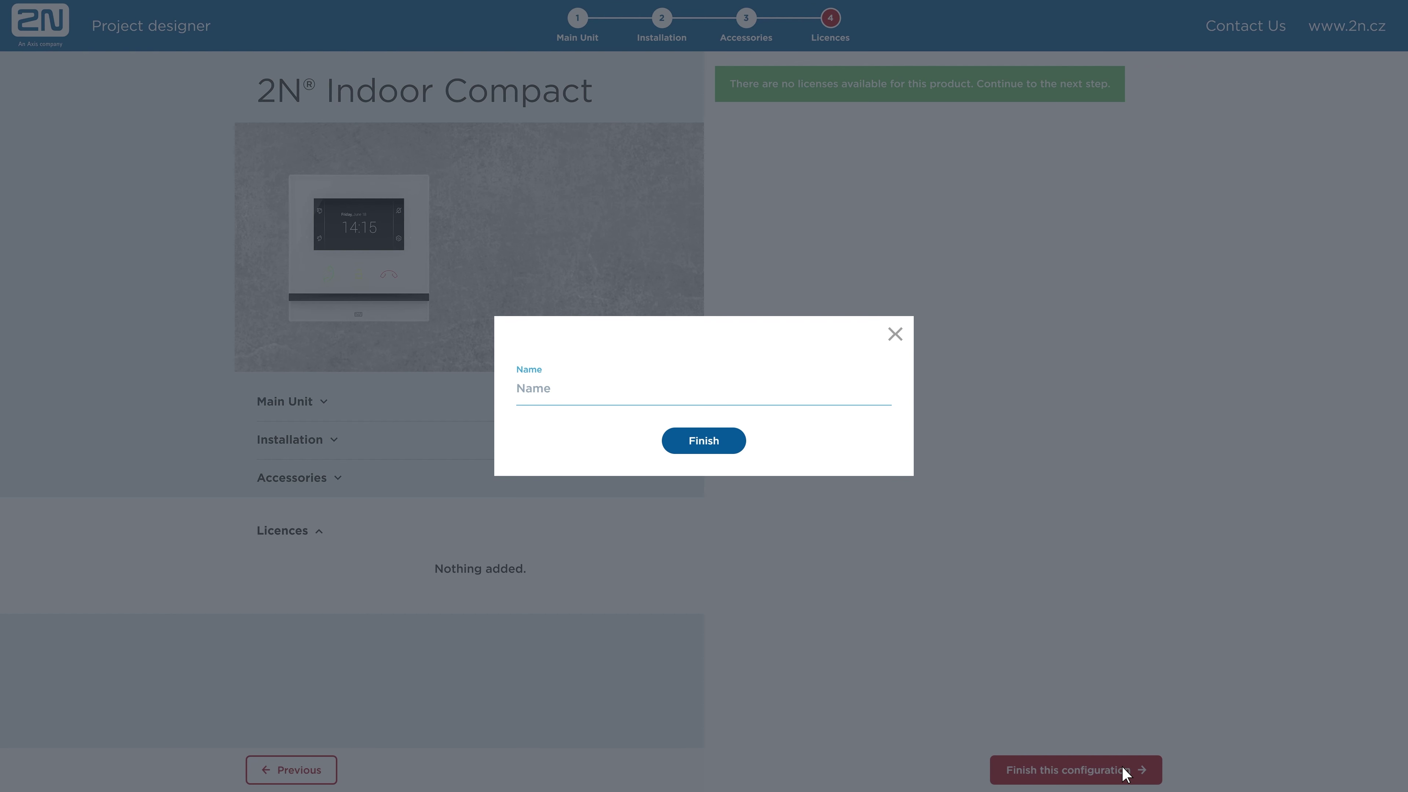
pyautogui.click(585, 397)
pyautogui.write('Apartments, 1st floor')
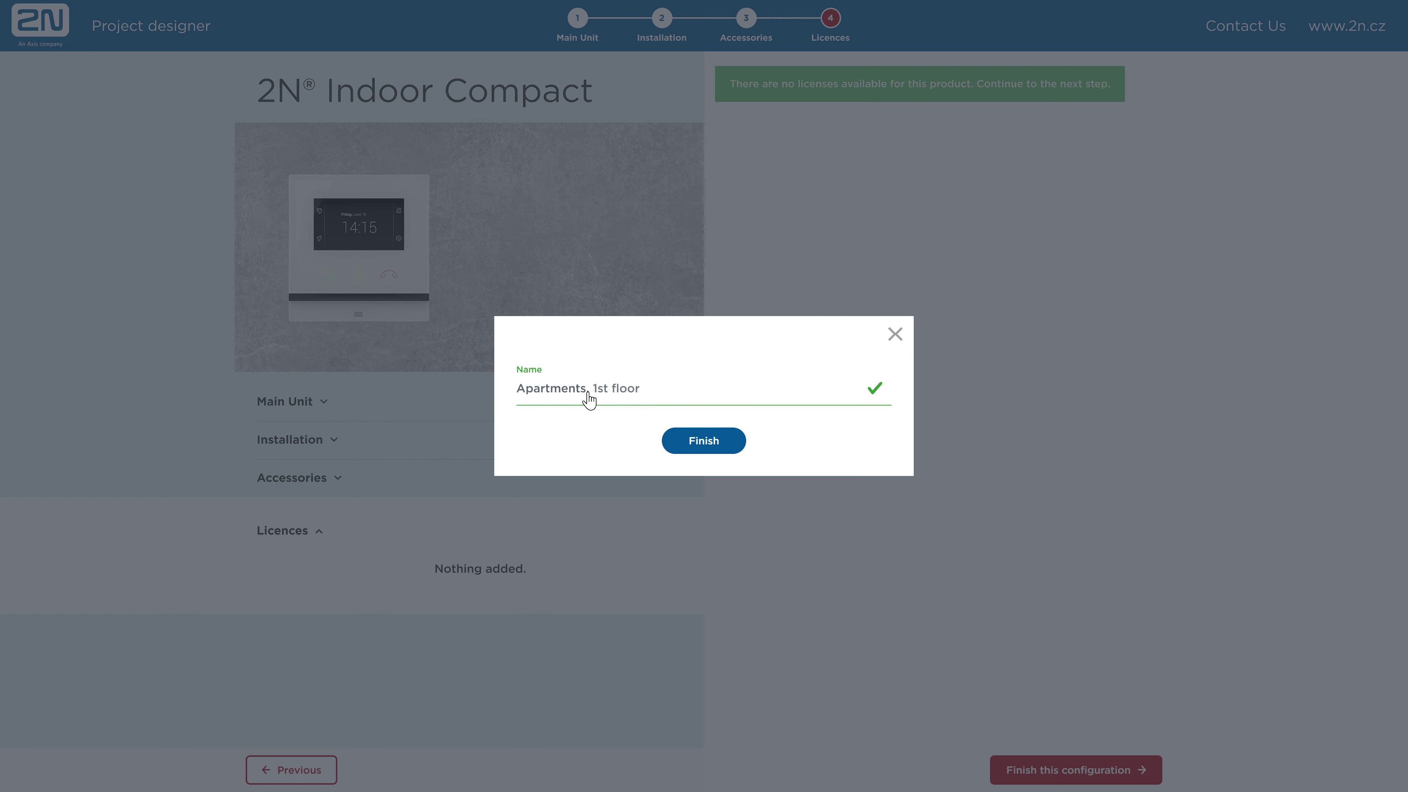
pyautogui.click(724, 444)
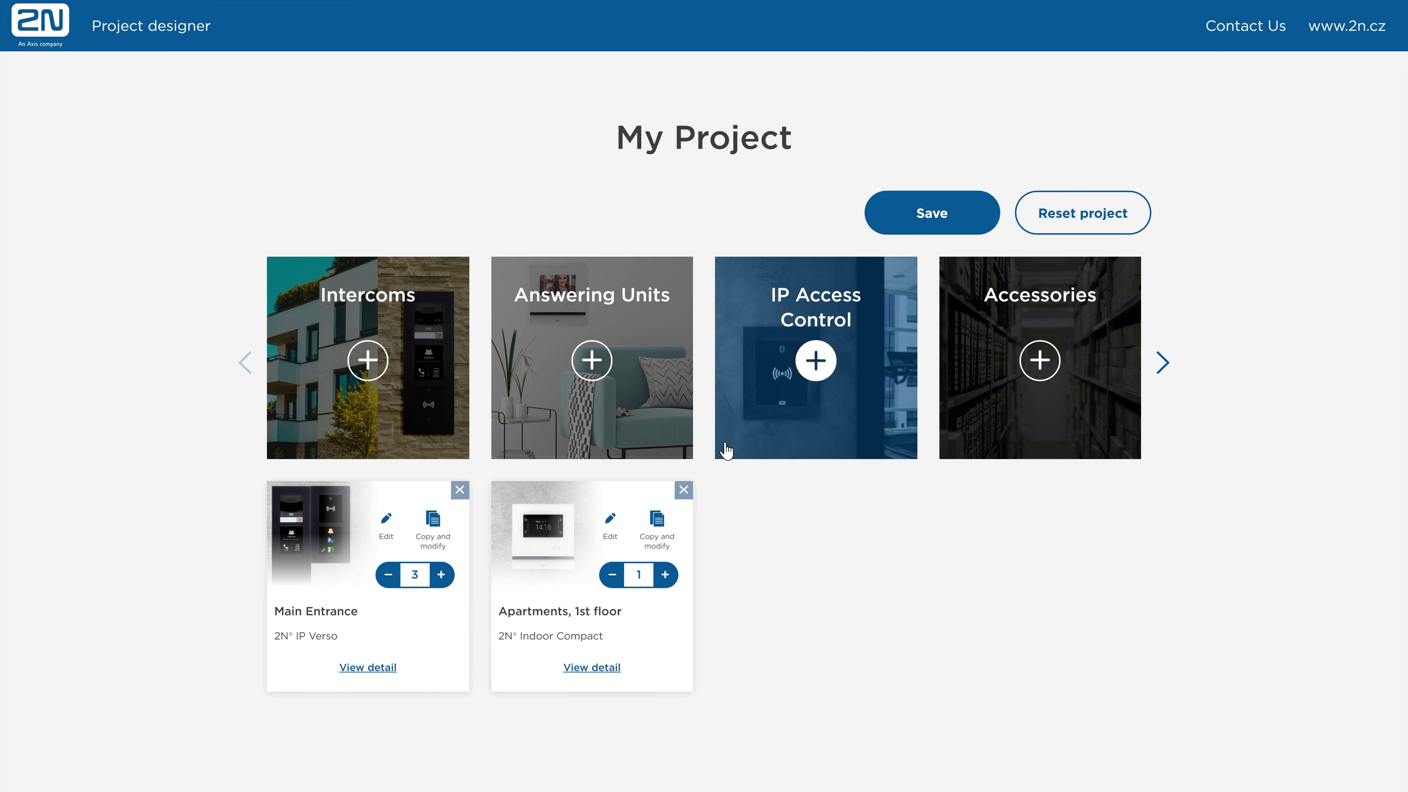
# Add 4 Security Relays, a 2N Access Commander Box and 3 Extension cables 3m as accessories
pyautogui.click(979, 382)
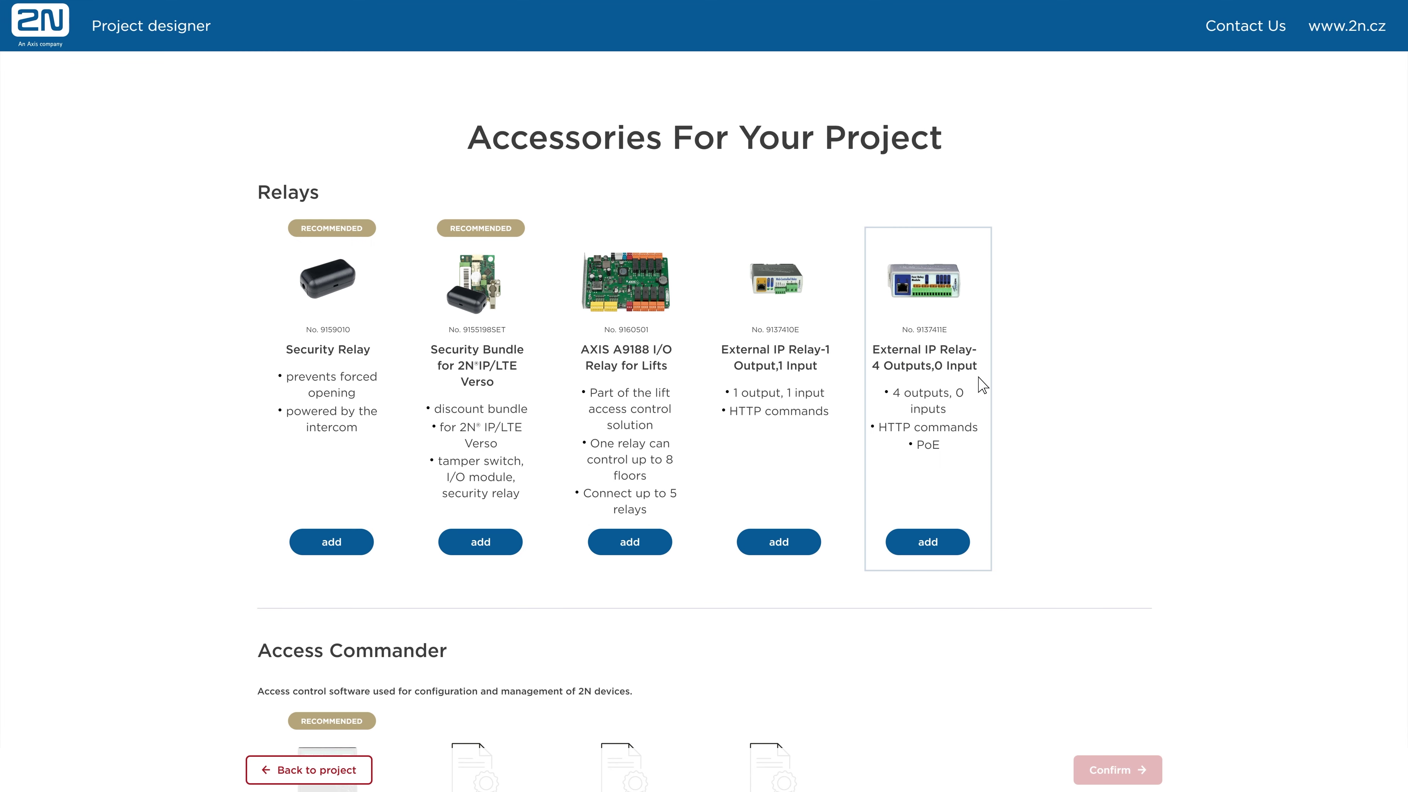
pyautogui.click(361, 542)
pyautogui.scroll(-7, 358, 549)
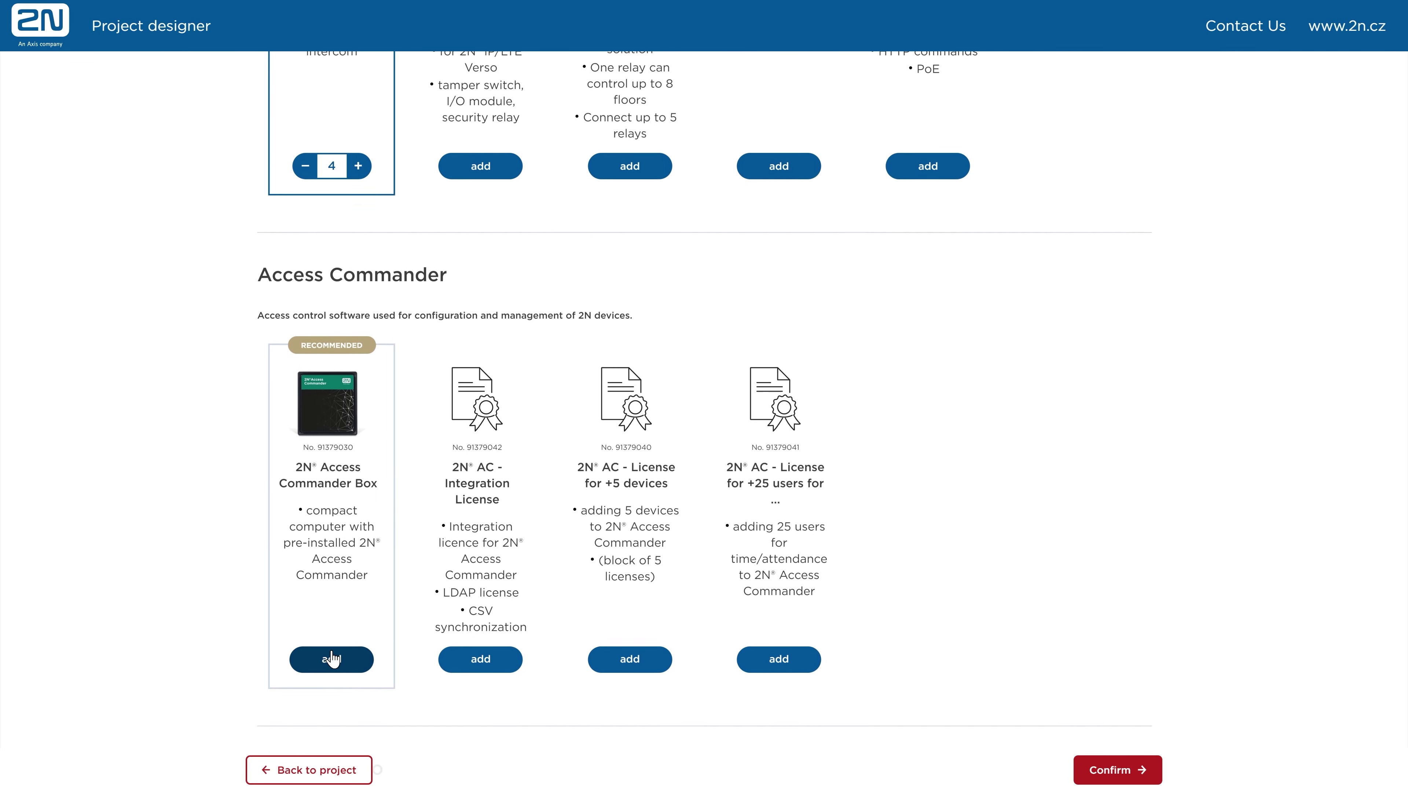
pyautogui.click(330, 651)
pyautogui.scroll(-3, 390, 615)
pyautogui.scroll(-8, 540, 494)
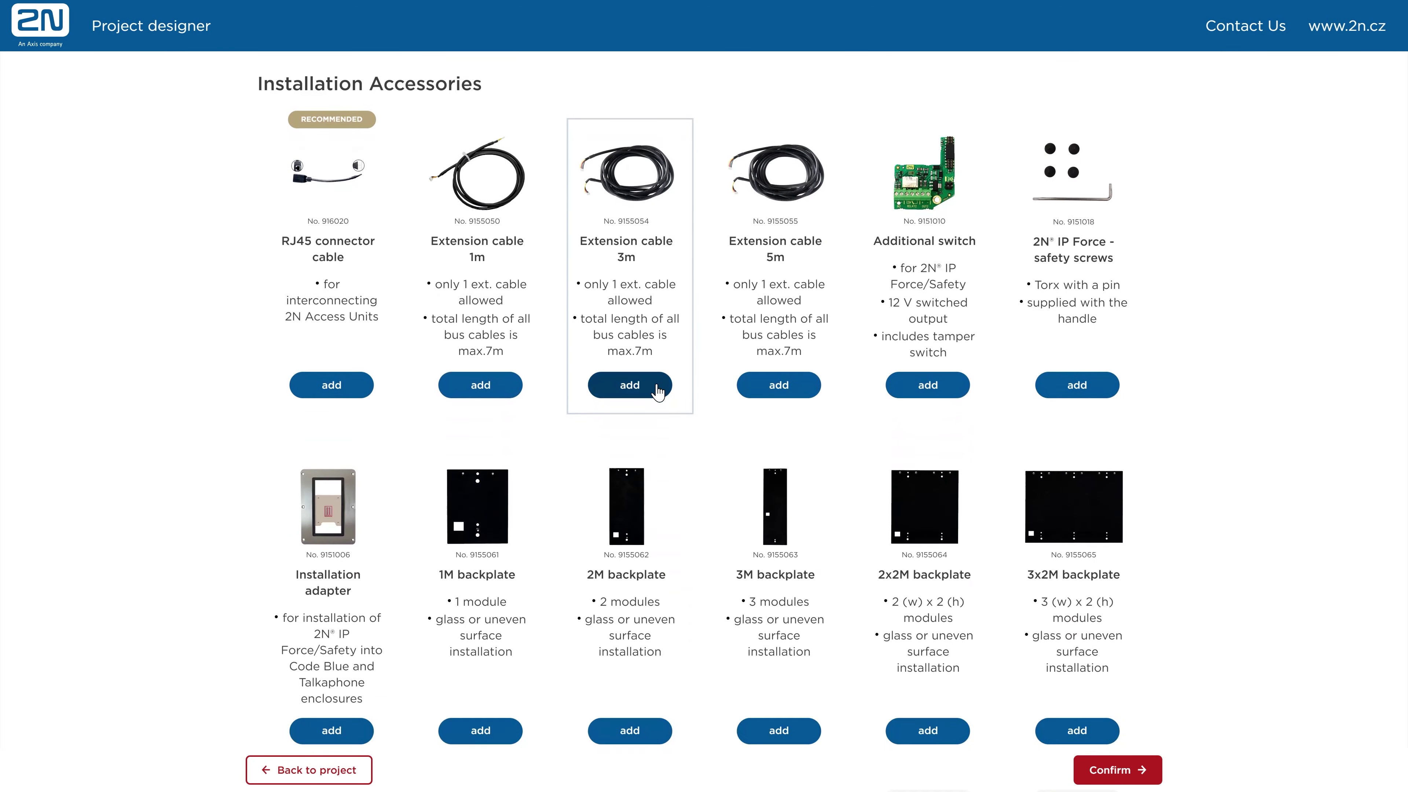
pyautogui.click(657, 387)
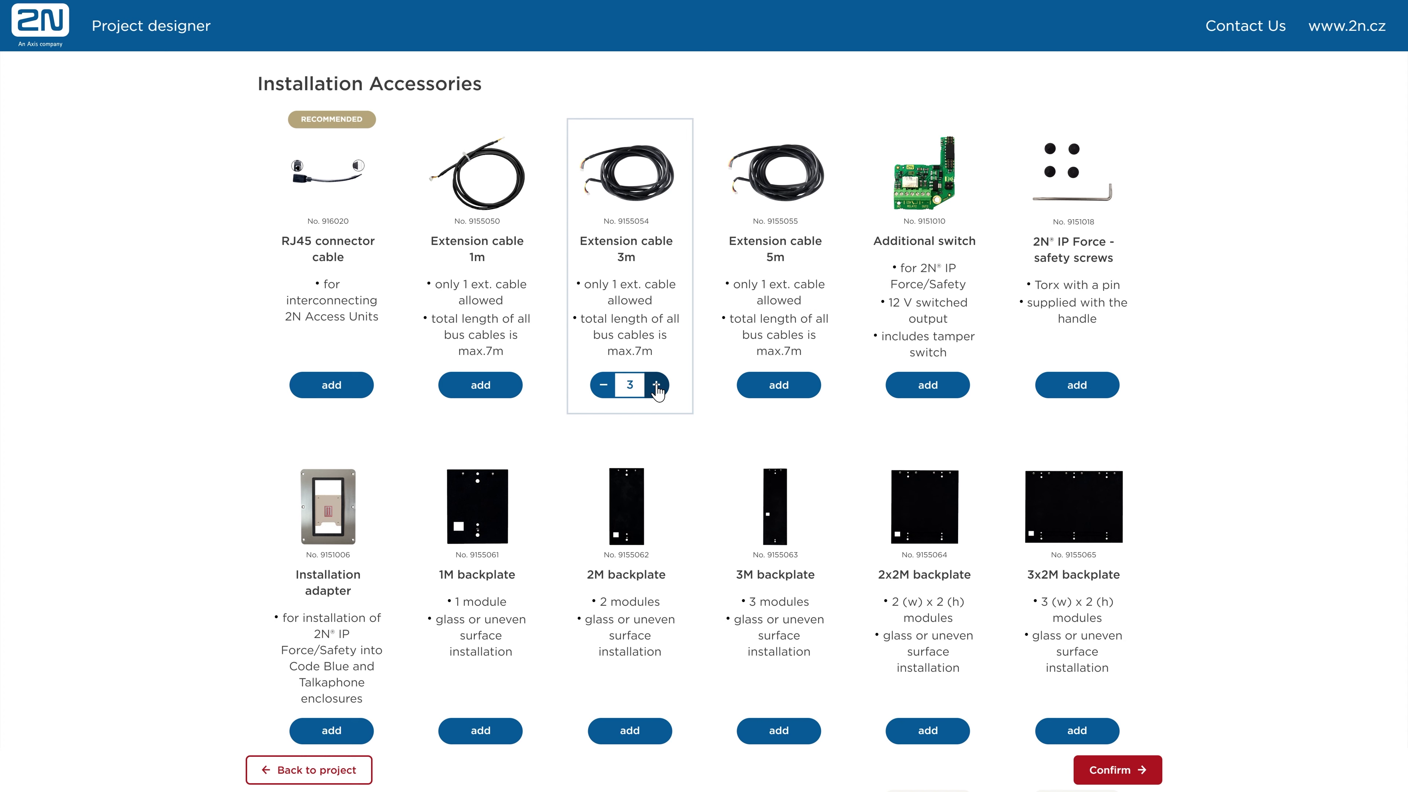
pyautogui.click(1122, 771)
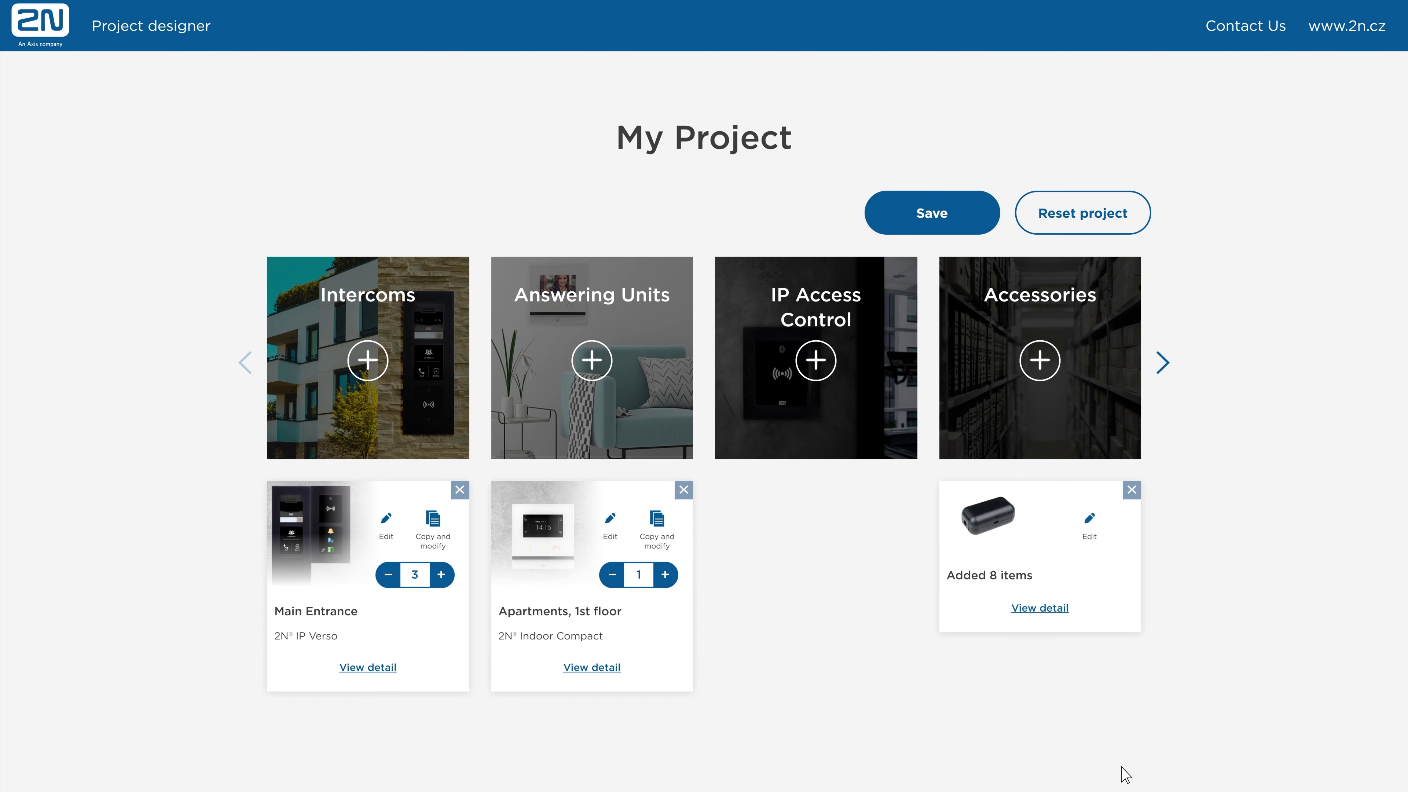
# Add a Yealink SIP T58A reception phone, then bring up the recommended IP access control readers
pyautogui.click(1162, 364)
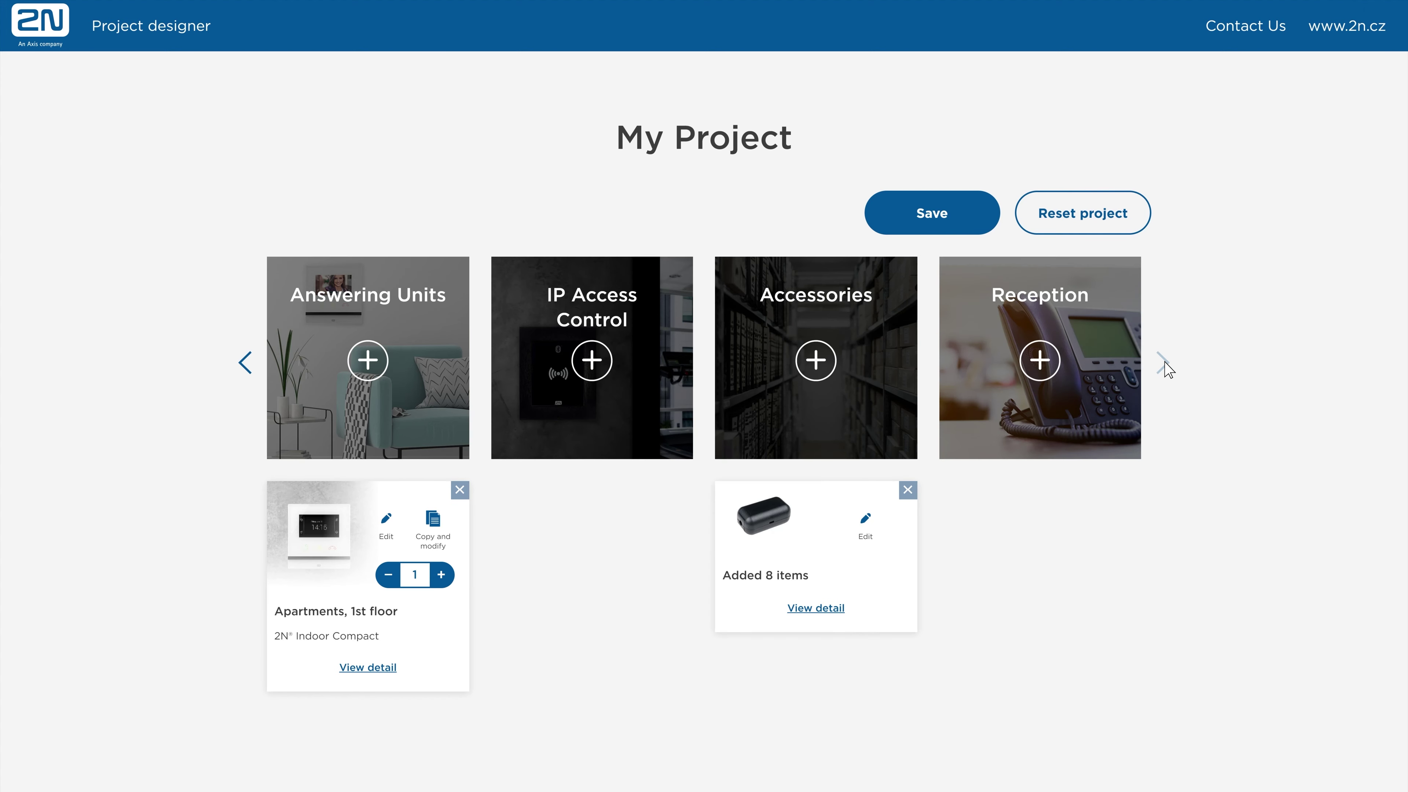
pyautogui.click(1043, 386)
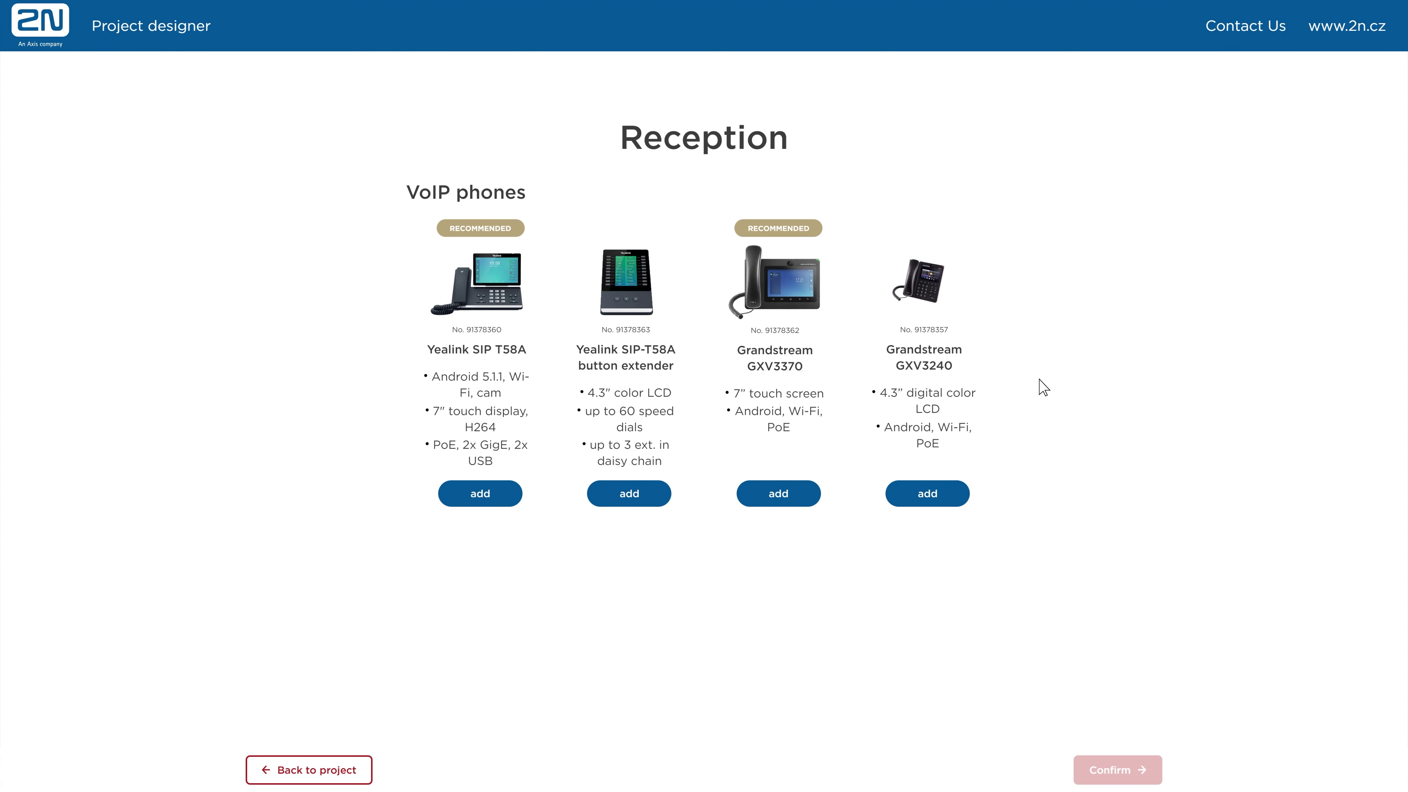
pyautogui.click(494, 493)
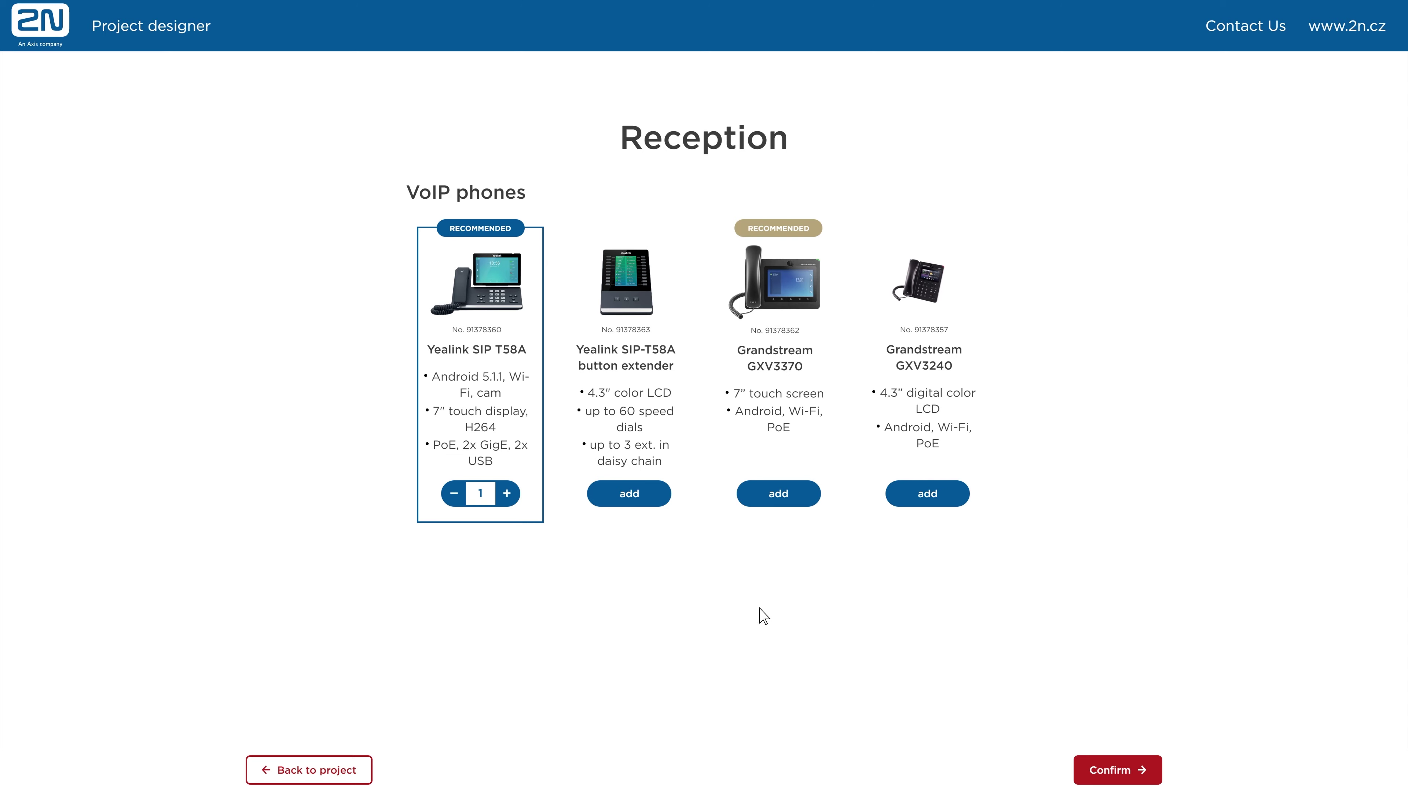
pyautogui.click(1112, 770)
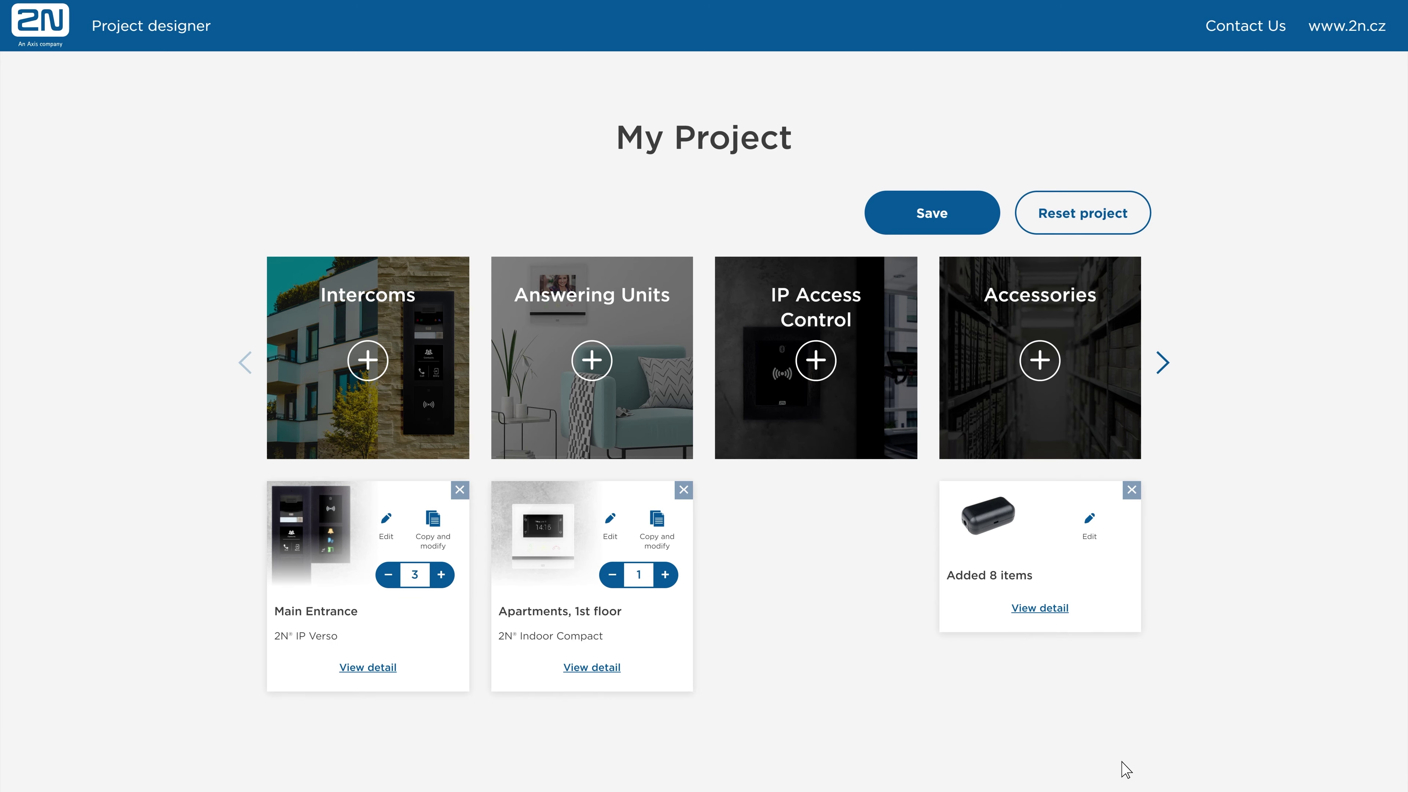
pyautogui.click(842, 386)
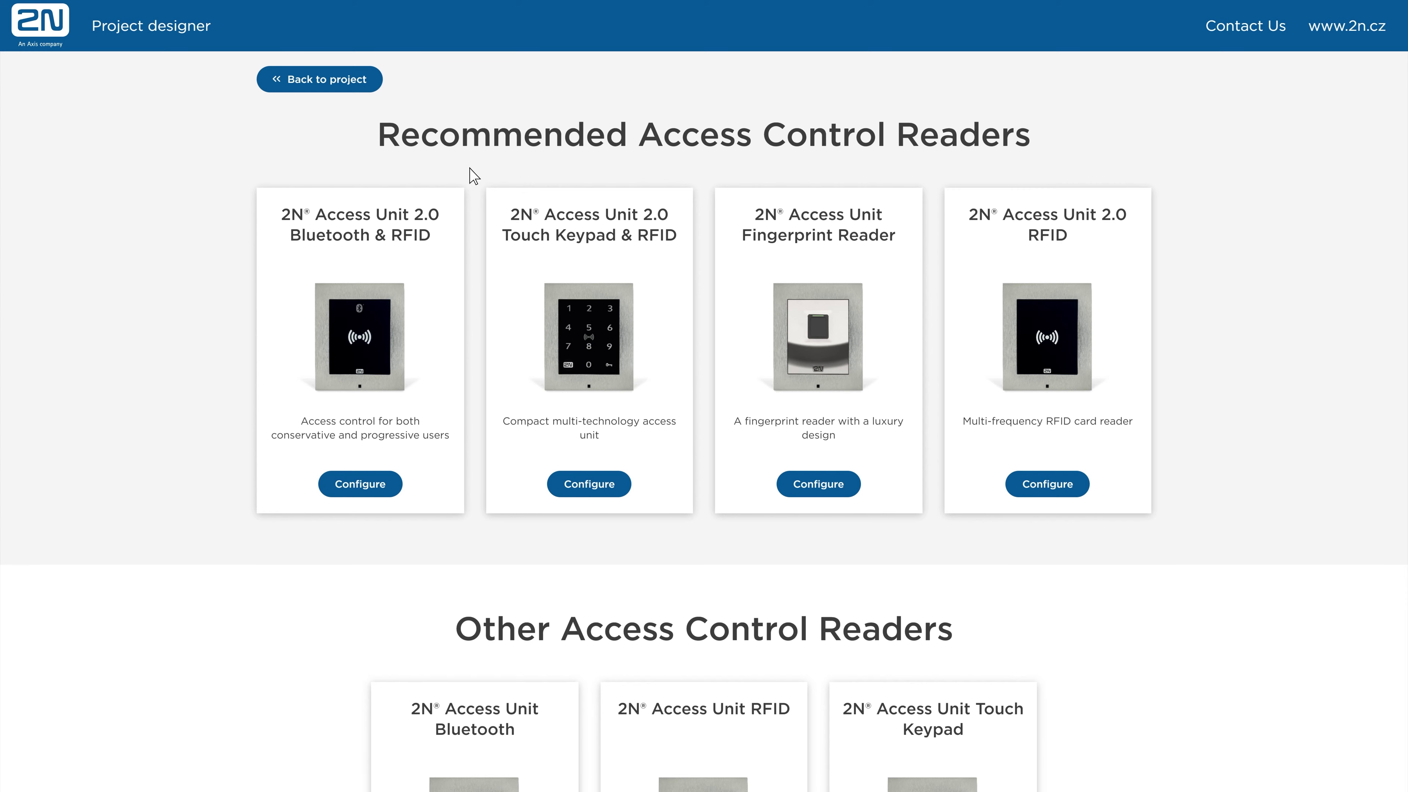
# Back on the project overview, add the 2N Mobile Key and 2N Remote Configuration services
pyautogui.click(324, 84)
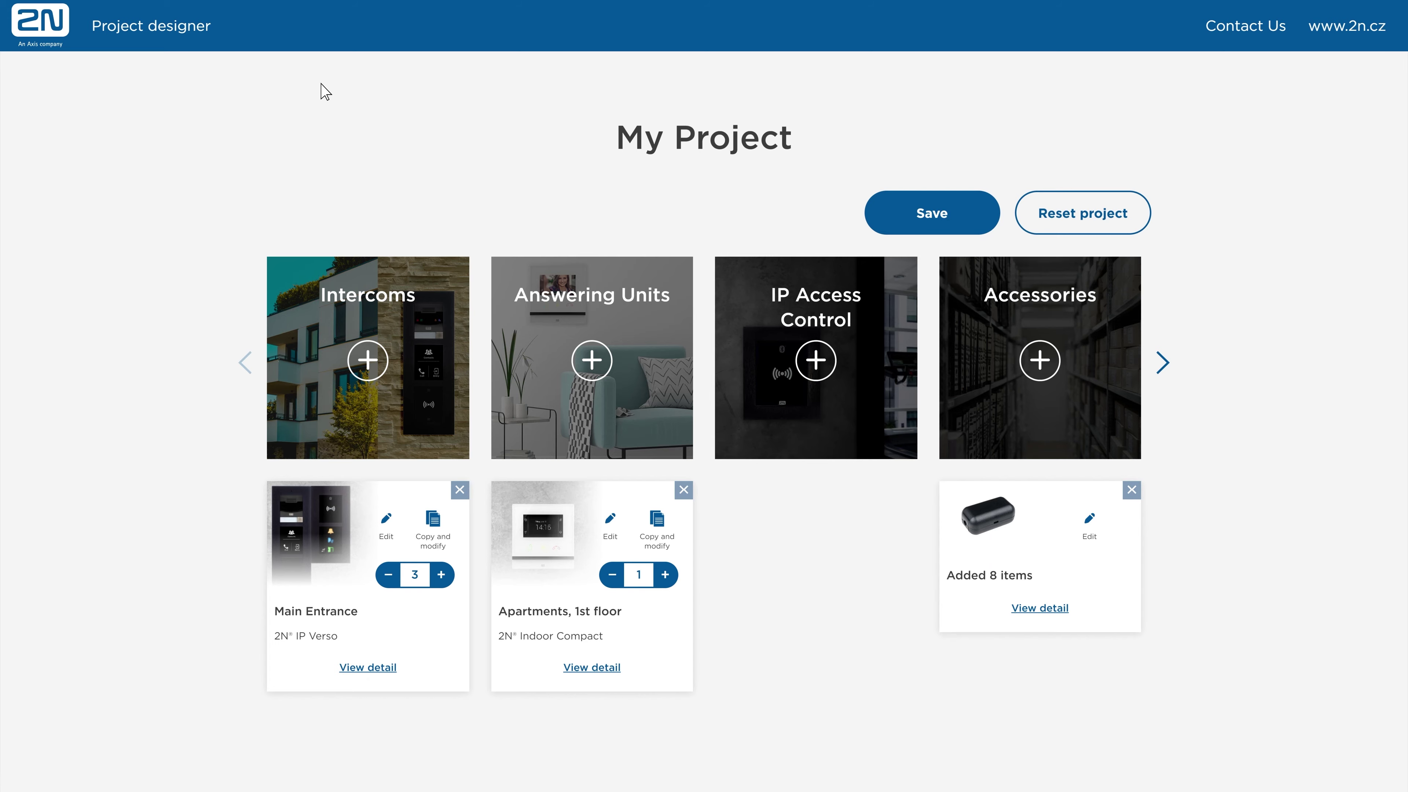
pyautogui.scroll(-10, 418, 277)
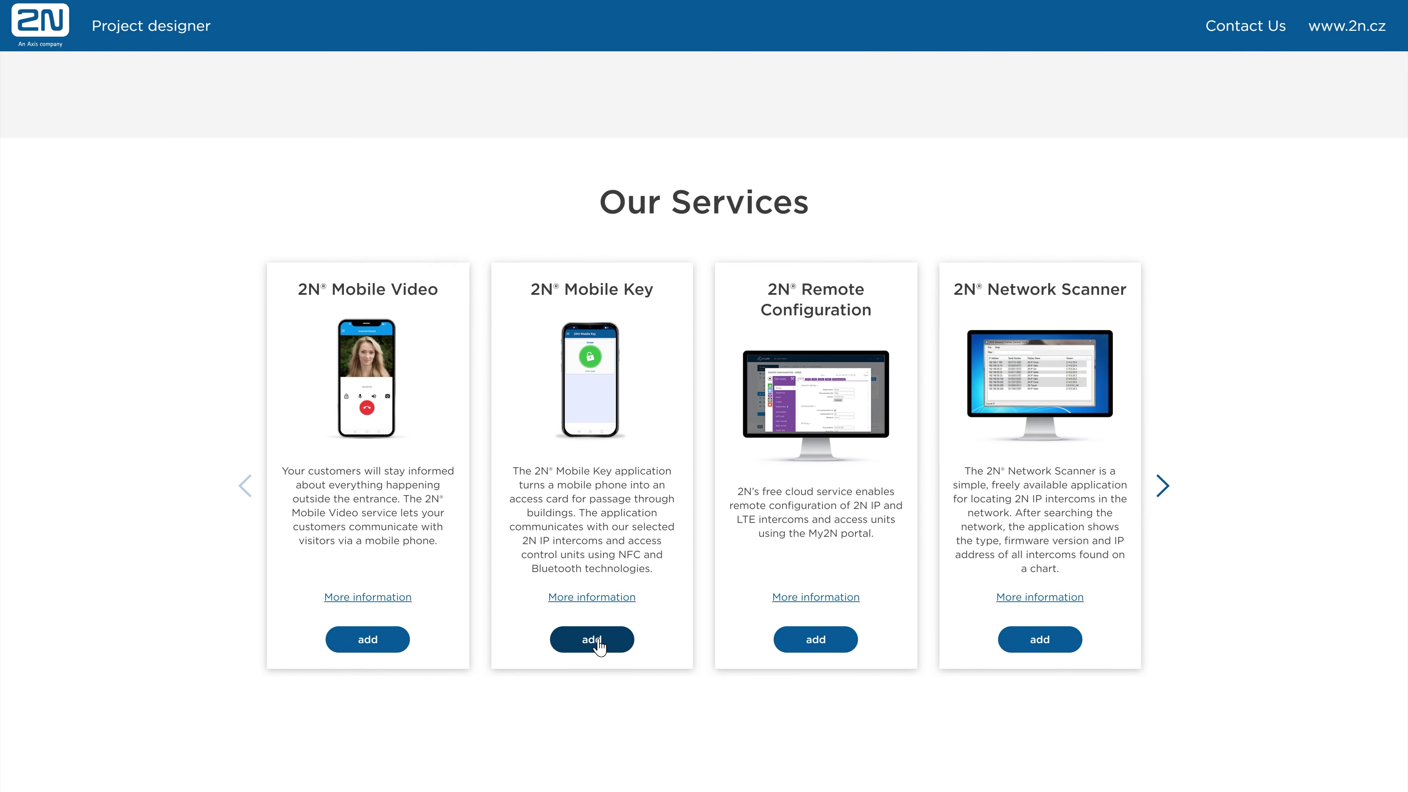
pyautogui.click(596, 641)
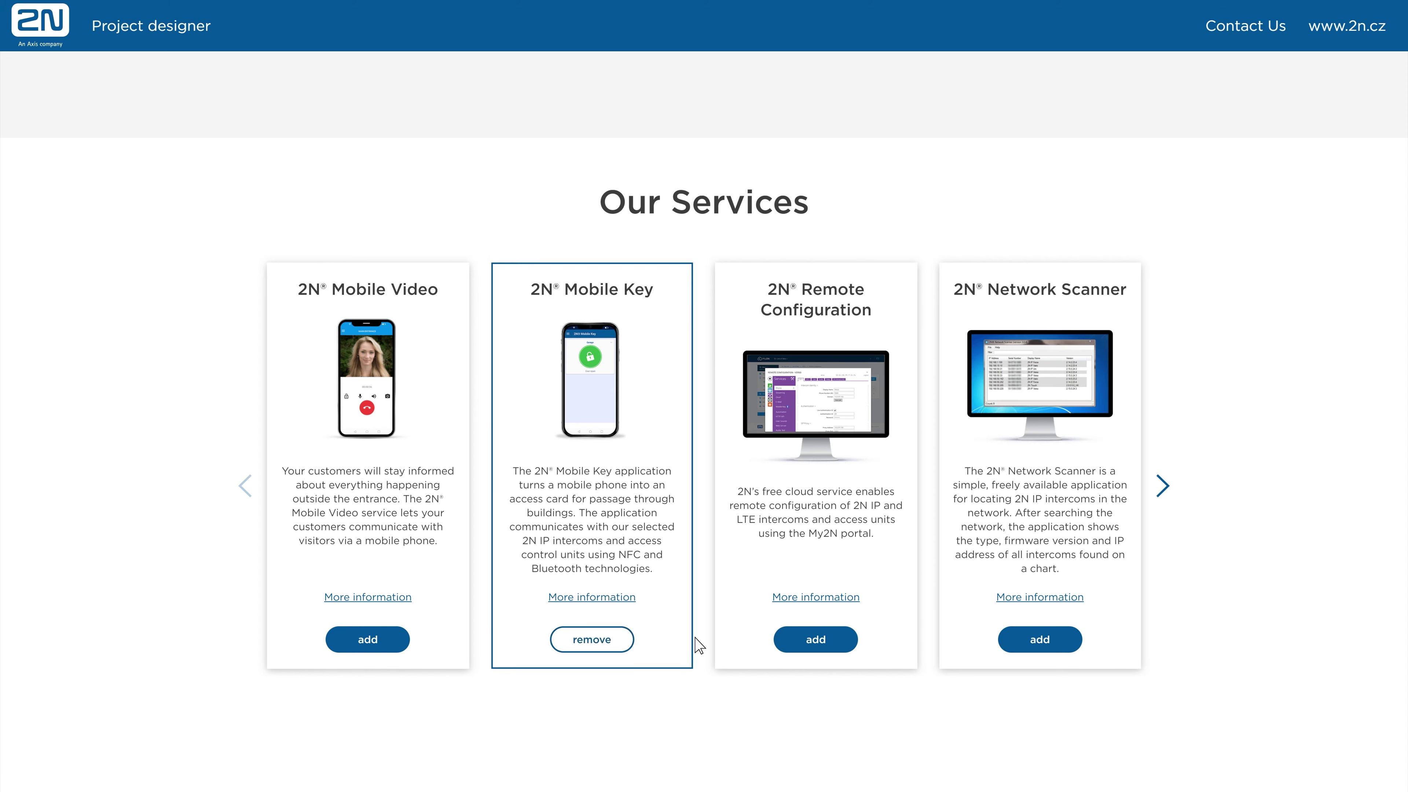
pyautogui.click(820, 643)
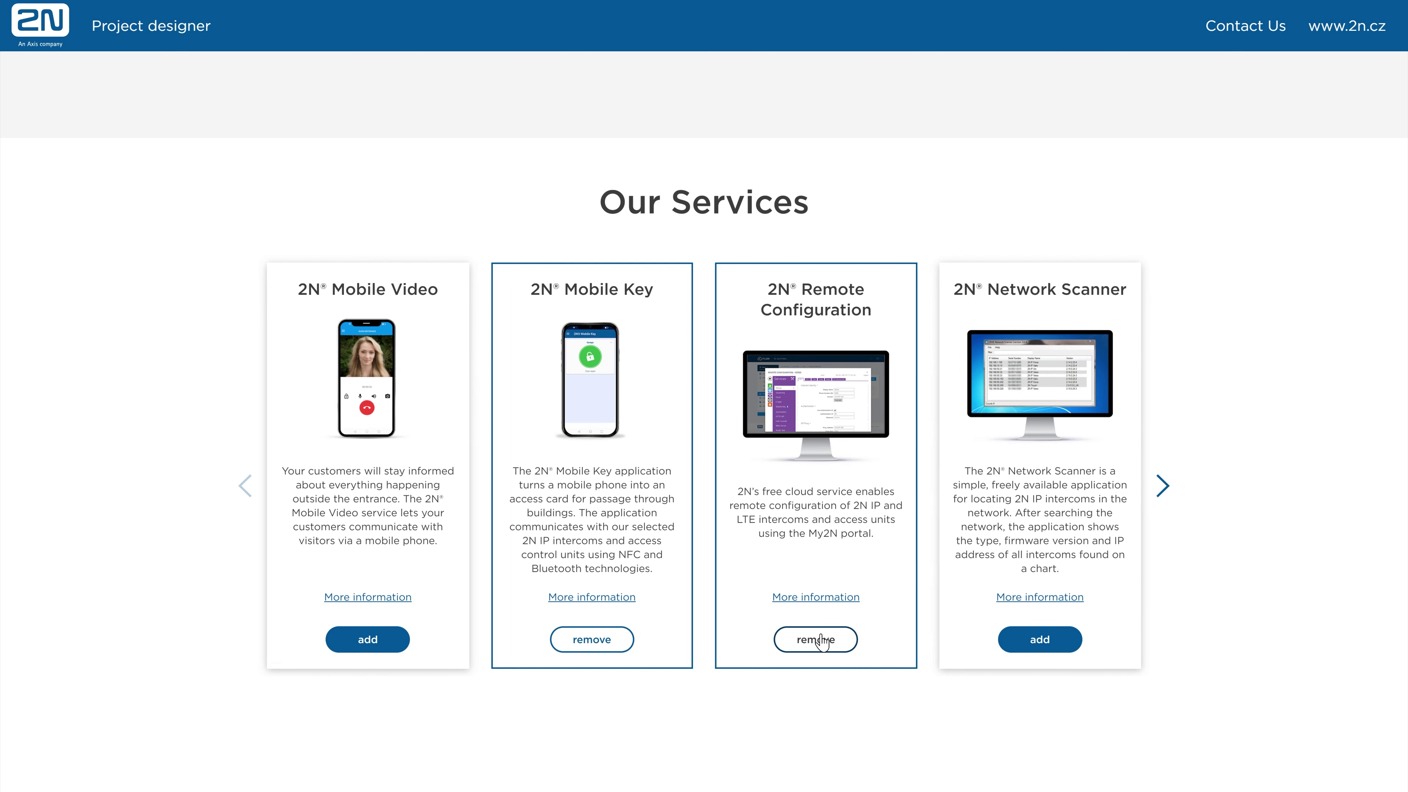
pyautogui.scroll(10, 746, 525)
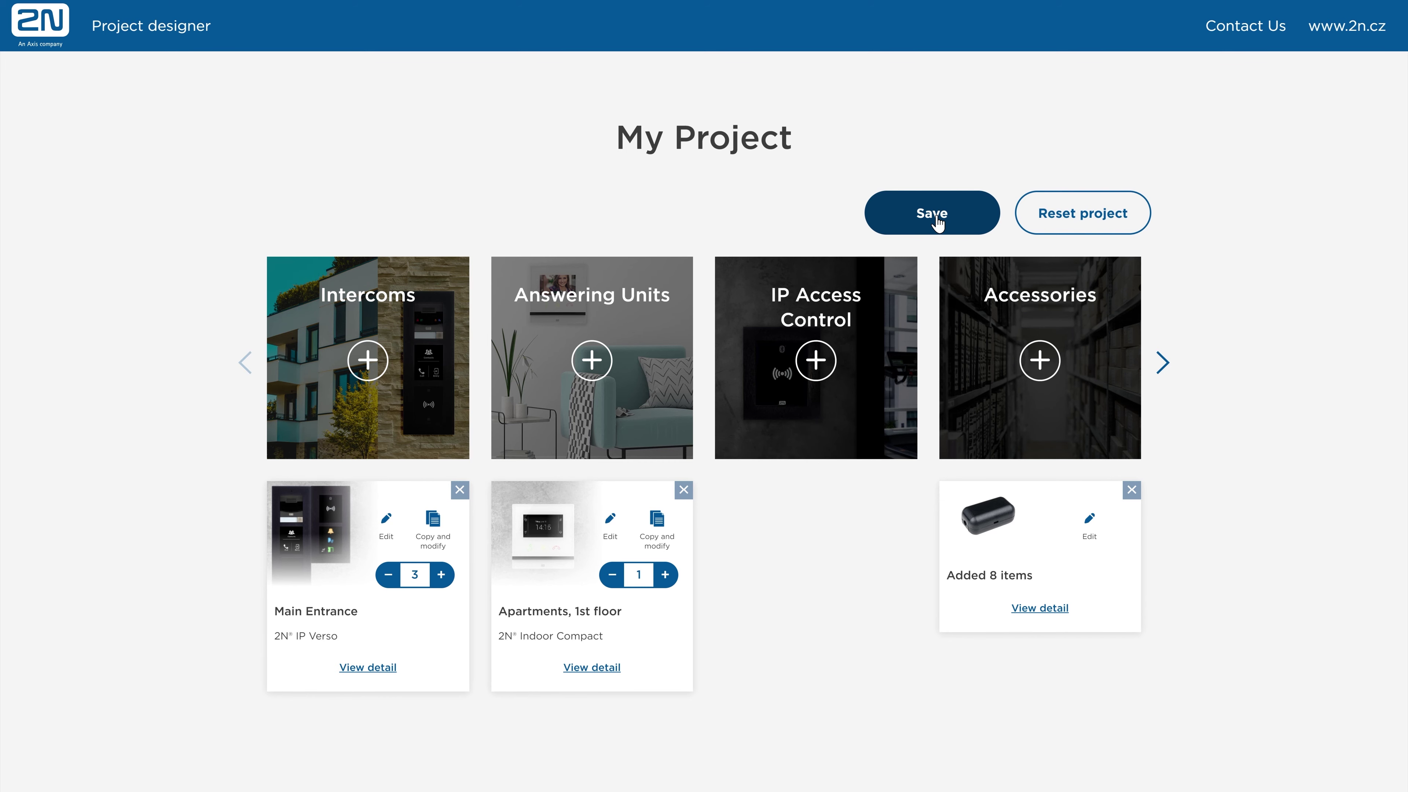
# Save the project and copy its project URL
pyautogui.click(933, 214)
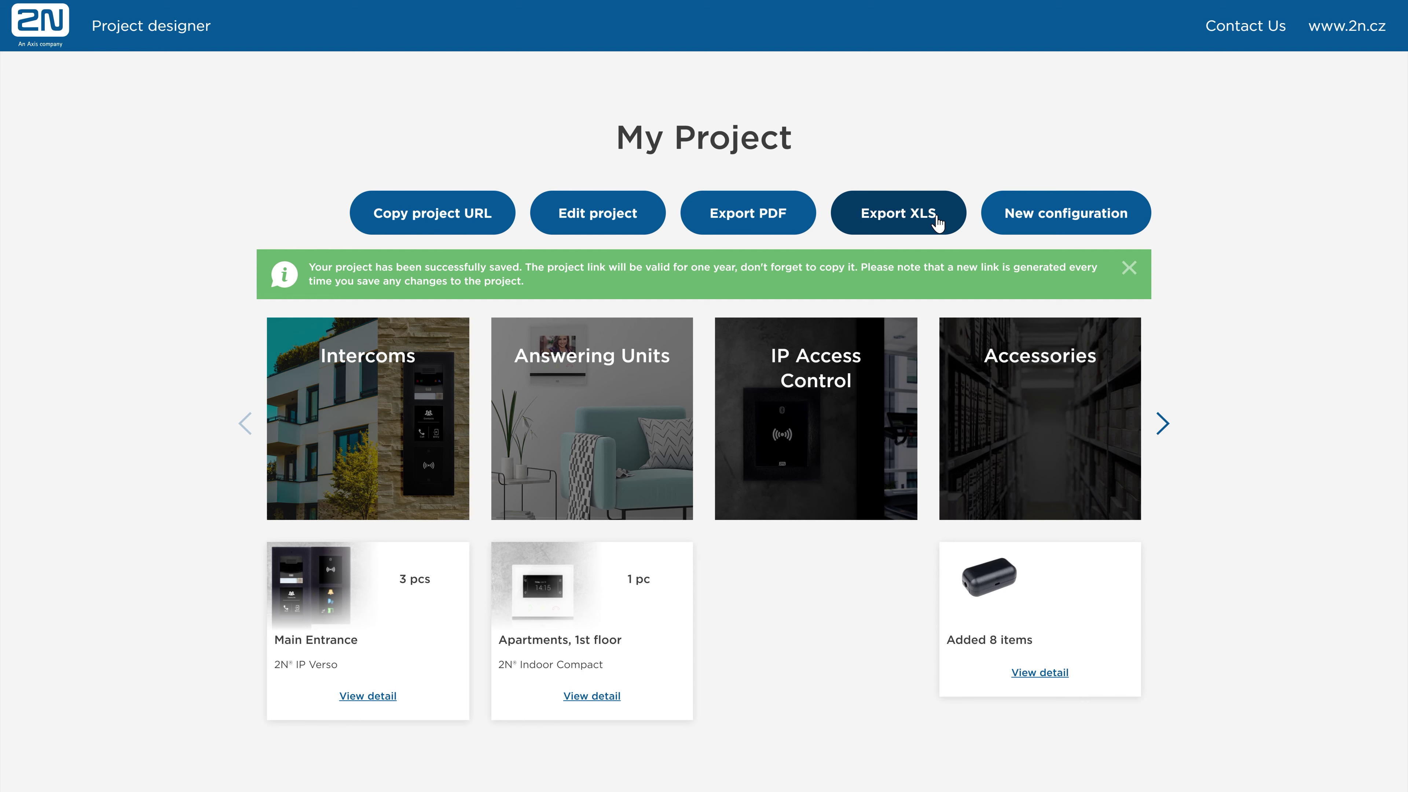
pyautogui.click(450, 234)
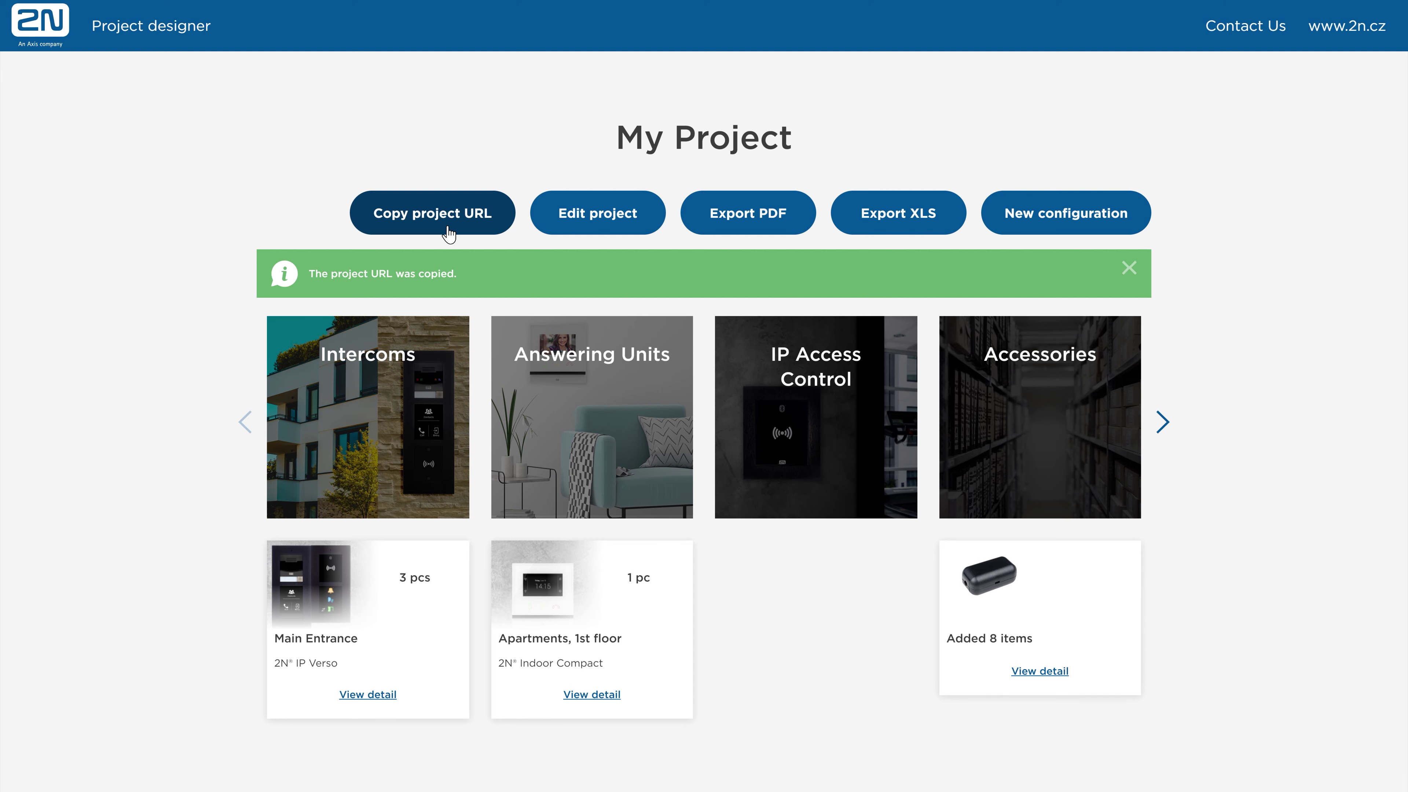